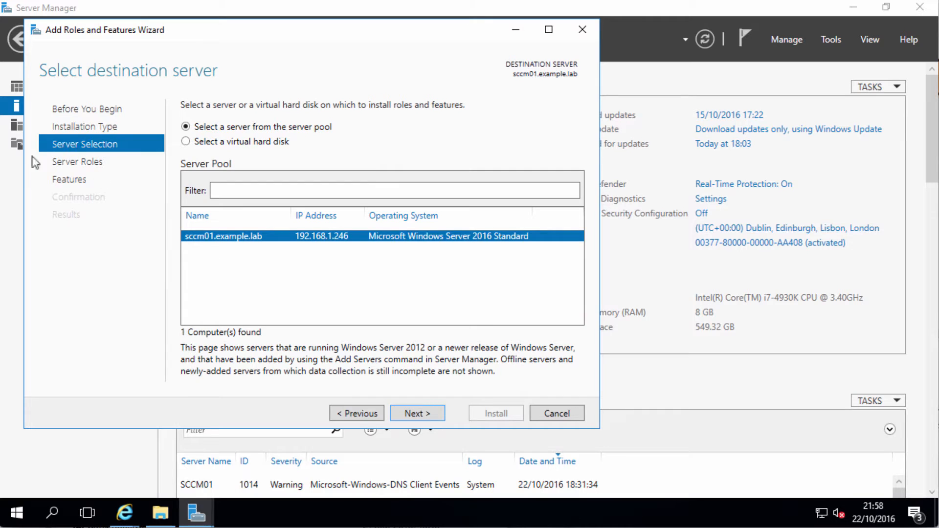
# Step: Add the Web Server (IIS) role with its management tools on the selected server and continue to feature selection
pyautogui.click(423, 410)
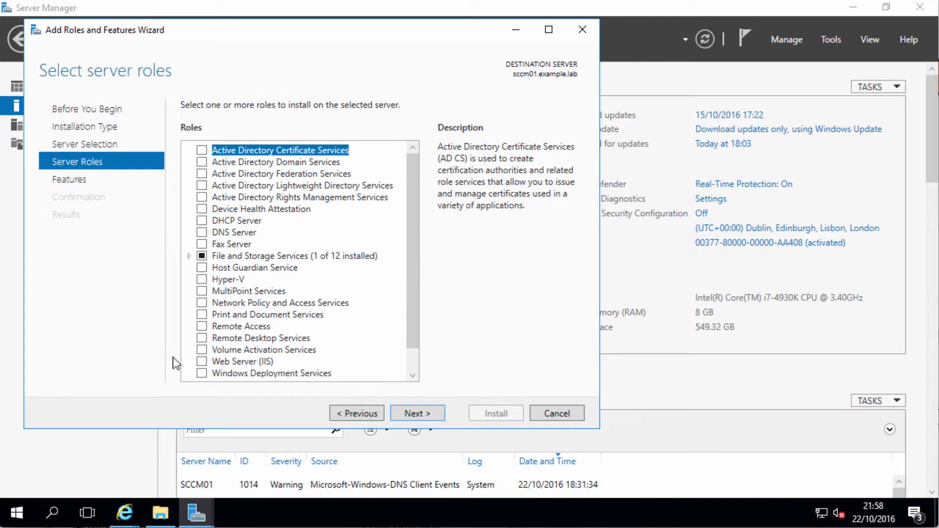
pyautogui.click(202, 363)
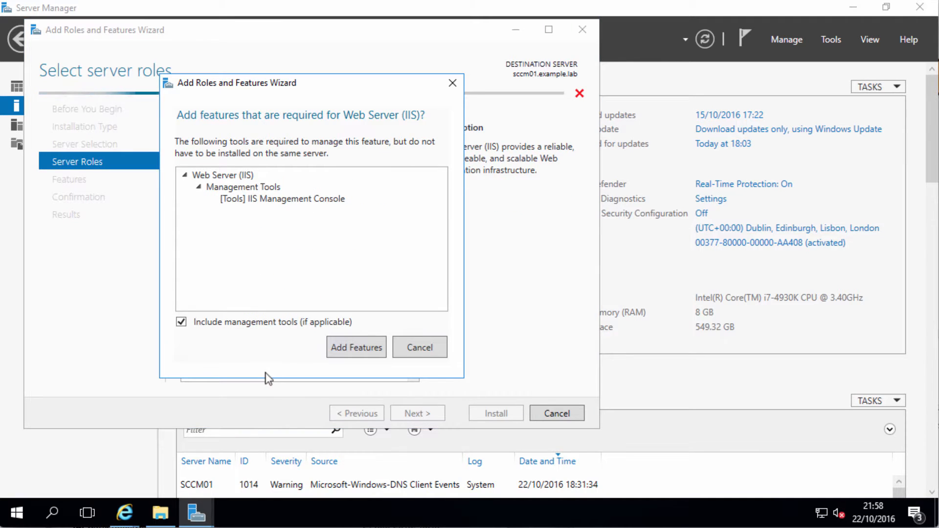
pyautogui.click(356, 347)
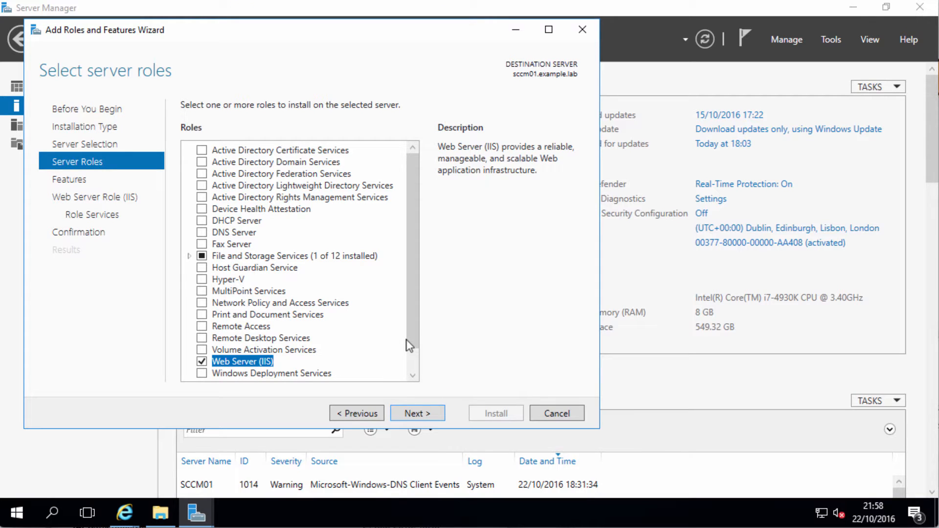
pyautogui.moveTo(412, 327); pyautogui.dragTo(362, 366)
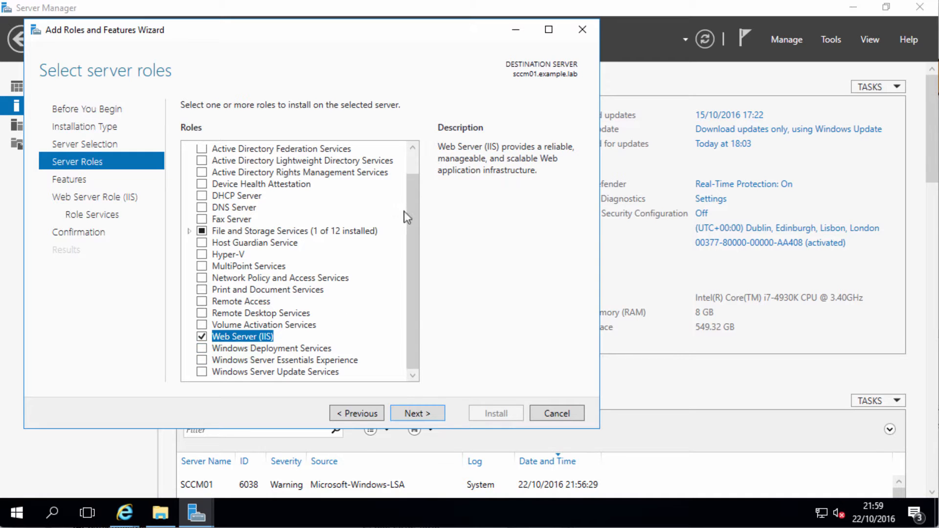
pyautogui.moveTo(408, 210); pyautogui.dragTo(413, 171)
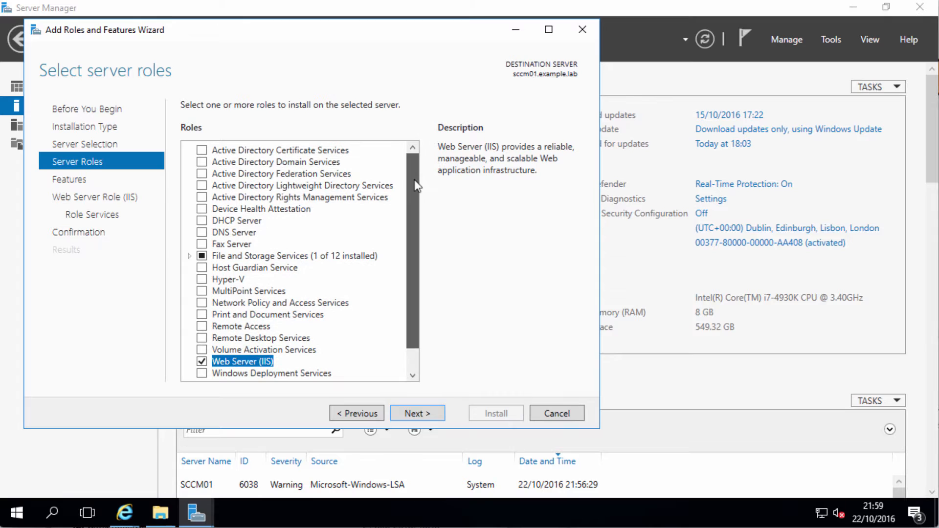
pyautogui.click(414, 415)
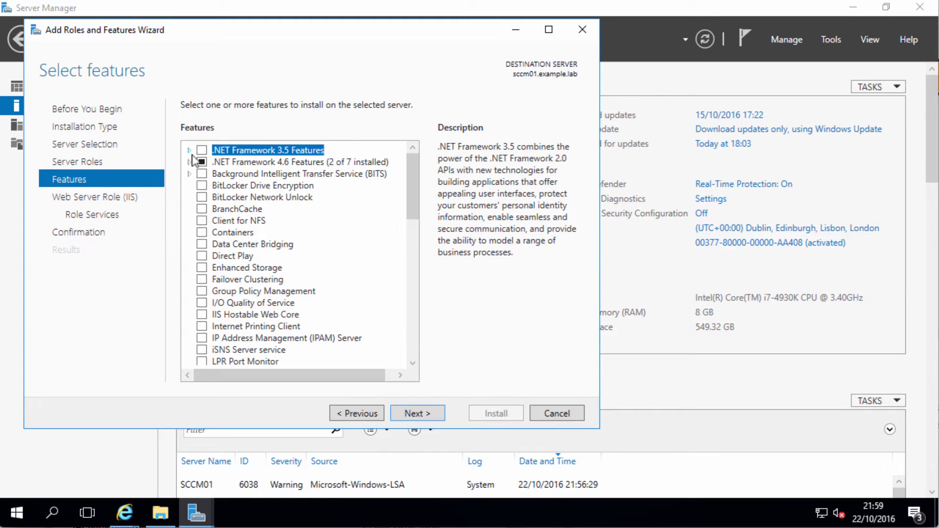
# Step: Select HTTP Activation under .NET Framework 3.5 Features and add its required features, including management tools
pyautogui.click(188, 150)
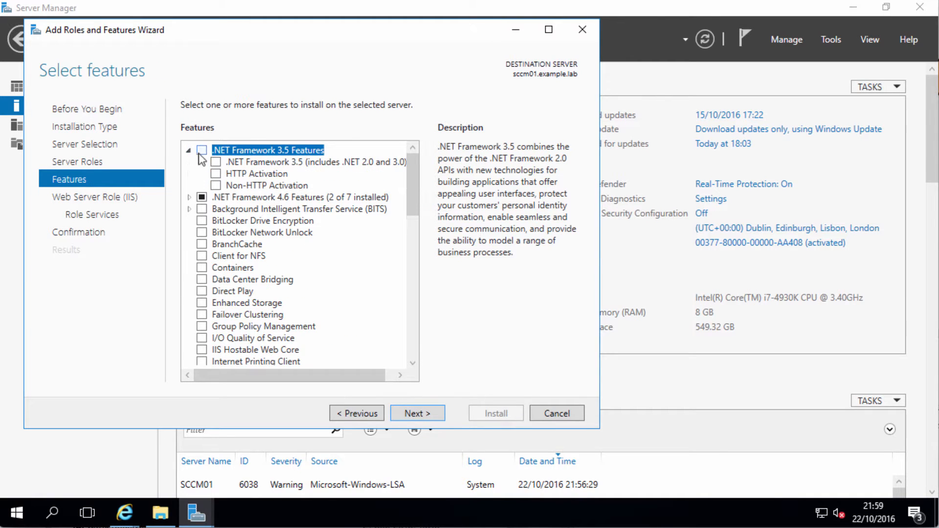
pyautogui.click(215, 174)
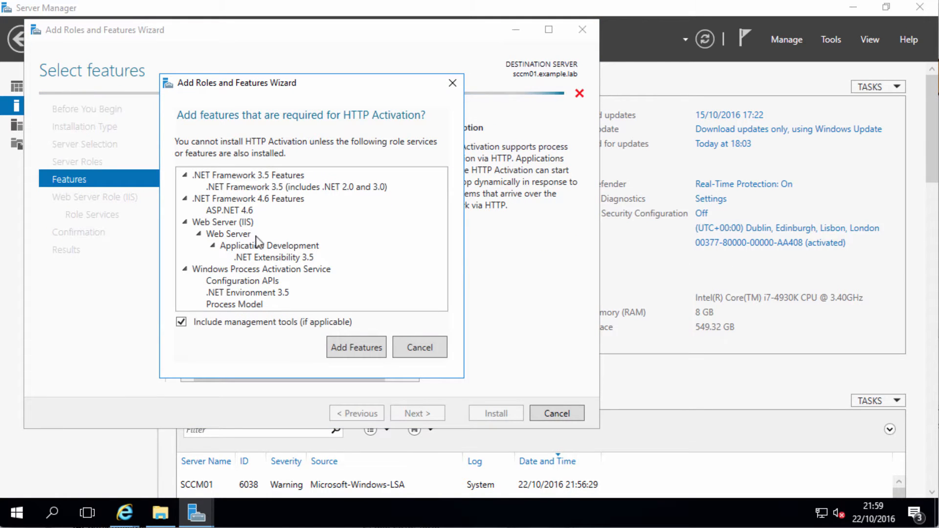
pyautogui.click(347, 345)
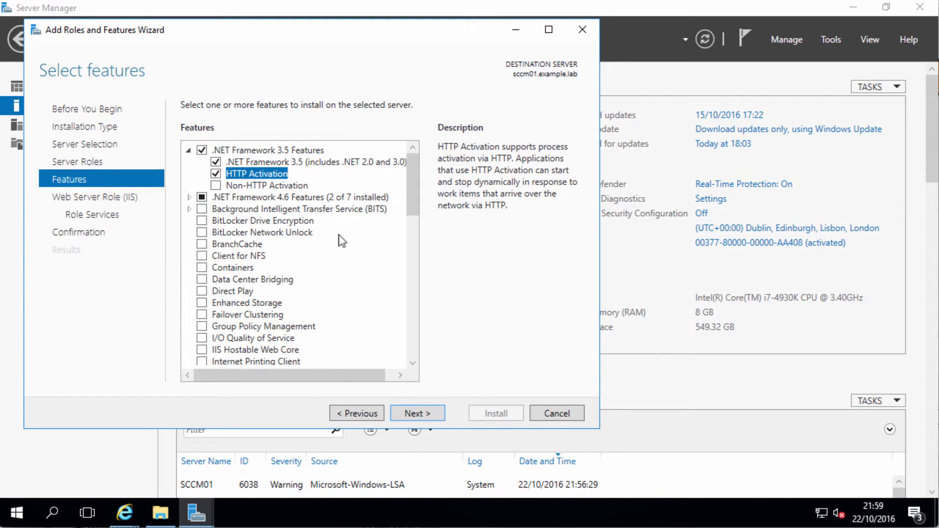
# Step: Select HTTP Activation under the .NET Framework 4.6 WCF Services and add its required role services
pyautogui.click(189, 197)
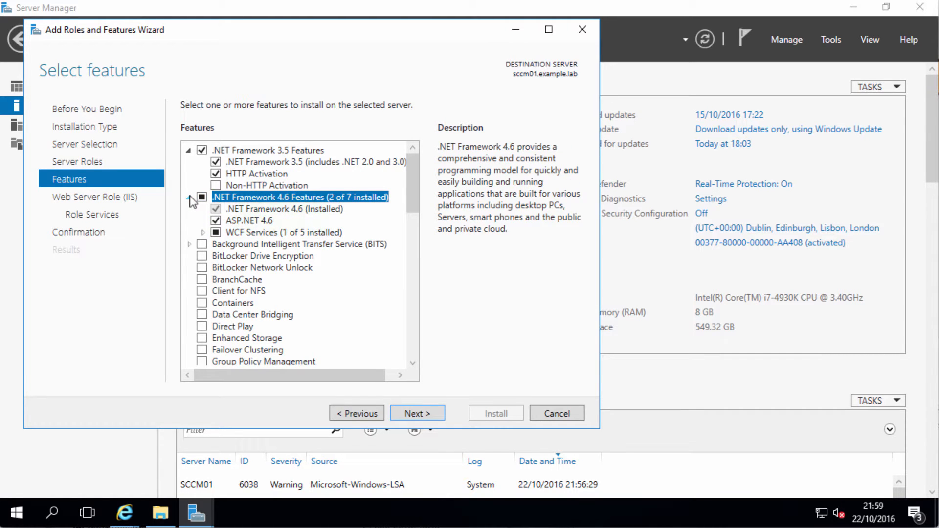
pyautogui.click(203, 232)
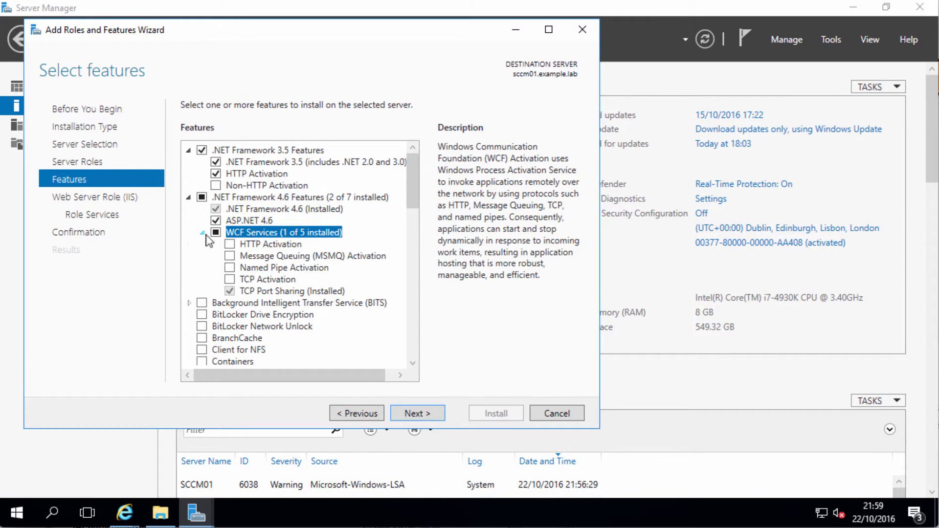
pyautogui.click(229, 243)
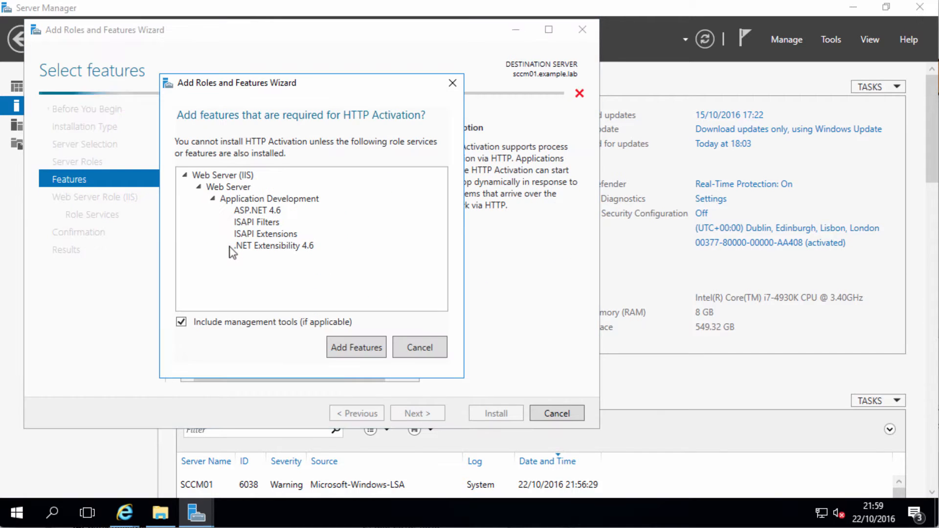
pyautogui.click(348, 345)
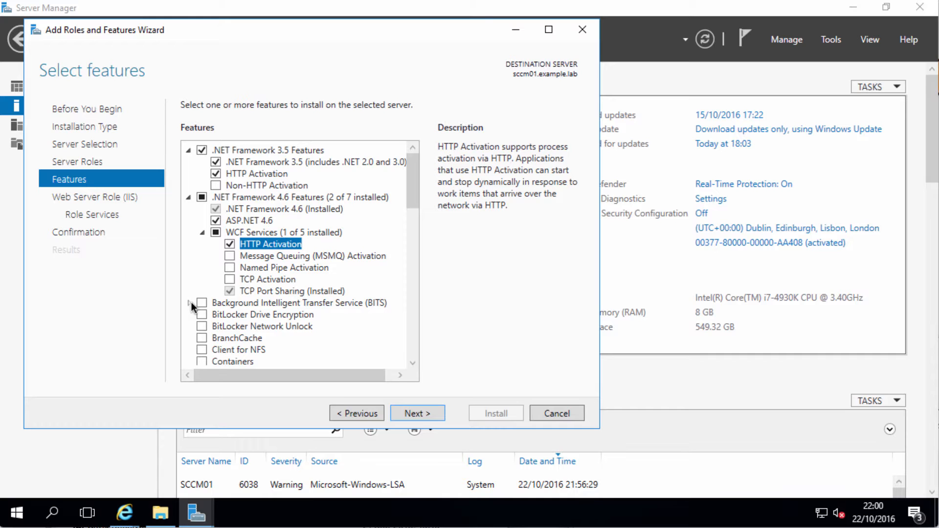
# Step: Check the rest of the feature list, then continue past the IIS introduction to the role services selection
pyautogui.scroll(-6, 400, 315)
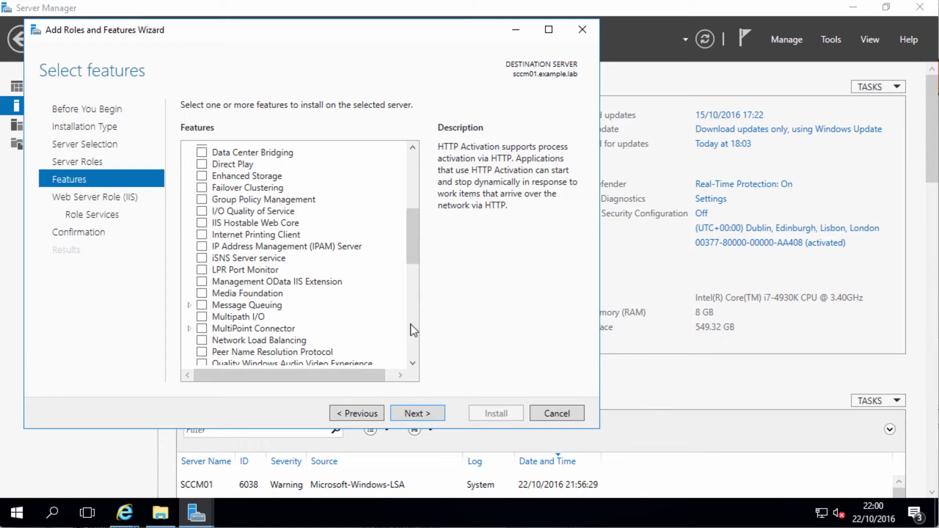
pyautogui.click(410, 324)
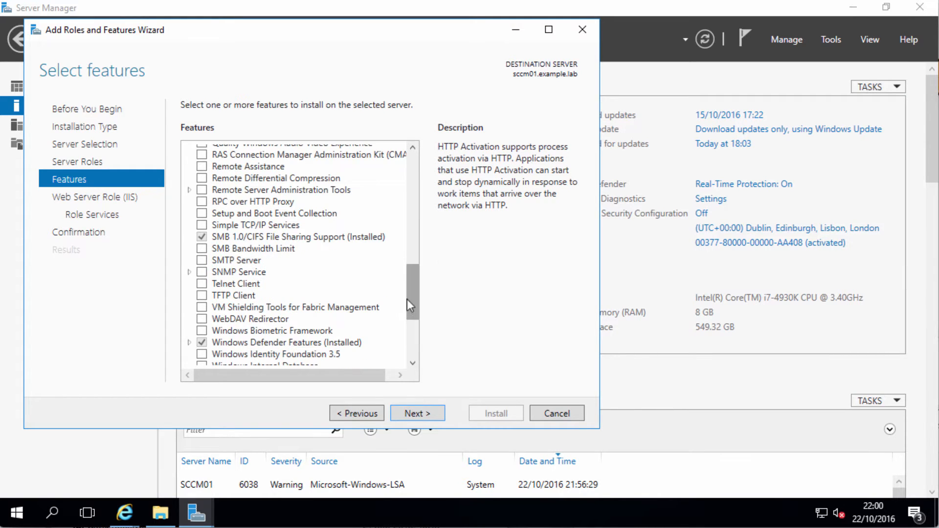
pyautogui.moveTo(407, 299); pyautogui.dragTo(415, 356)
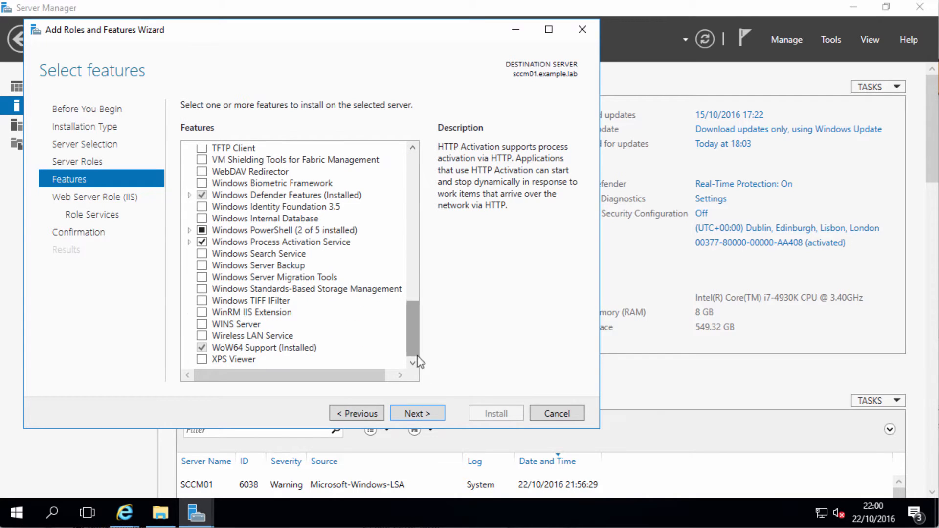
pyautogui.click(440, 417)
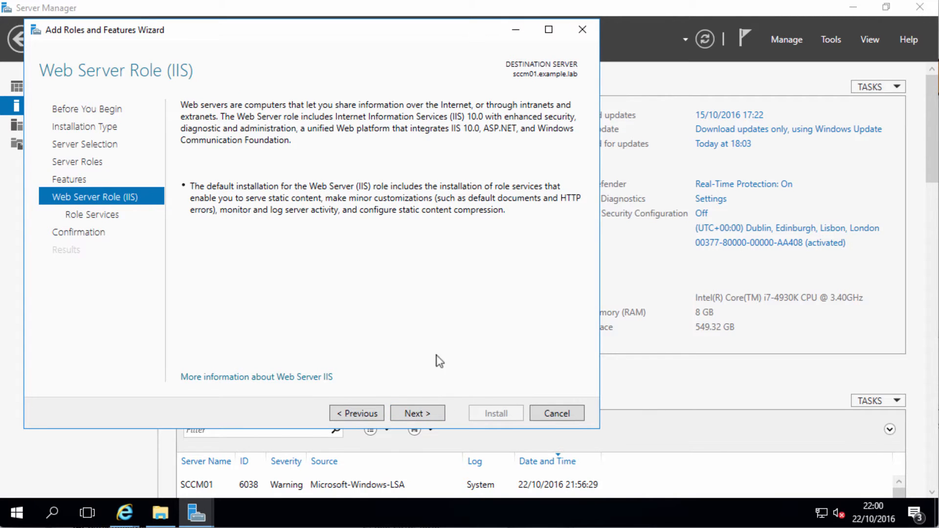
pyautogui.click(417, 413)
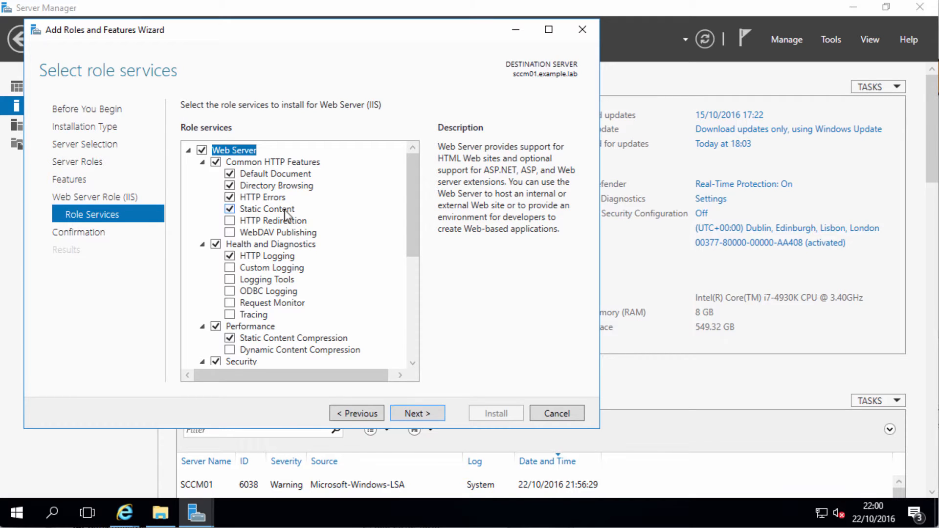
# Step: Select the ASP.NET 3.5 role service under the web server's Application Development group
pyautogui.moveTo(413, 266); pyautogui.dragTo(412, 329)
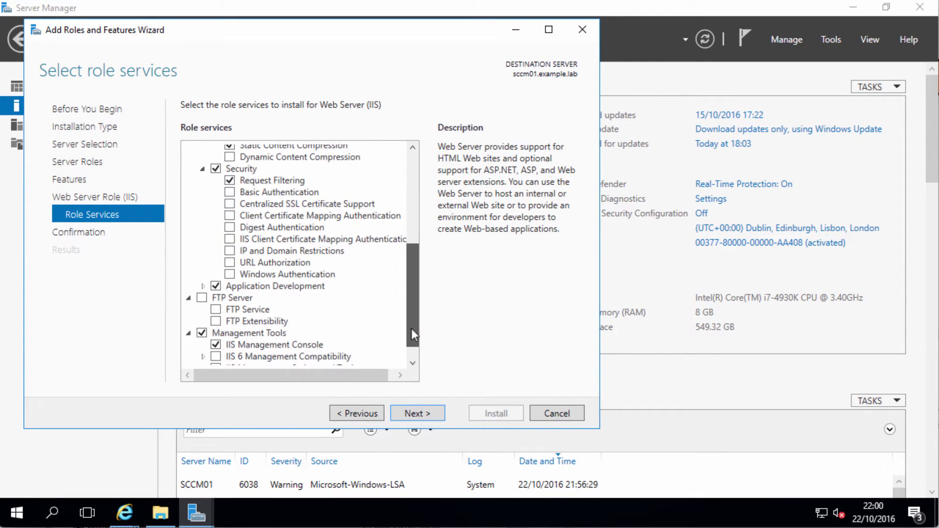
pyautogui.click(203, 285)
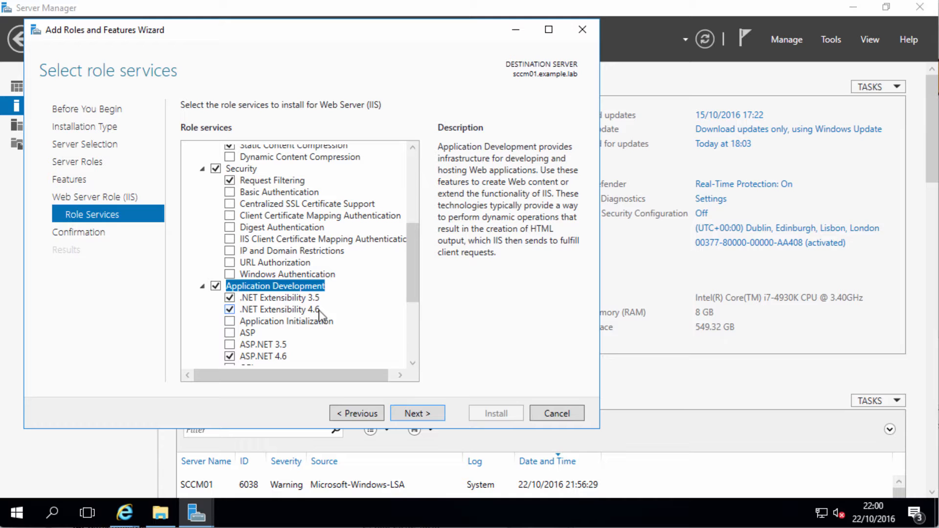
pyautogui.click(229, 344)
# Step: Select IIS 6 Management Compatibility with IIS 6 Metabase Compatibility and IIS 6 WMI Compatibility
pyautogui.moveTo(412, 295); pyautogui.dragTo(413, 360)
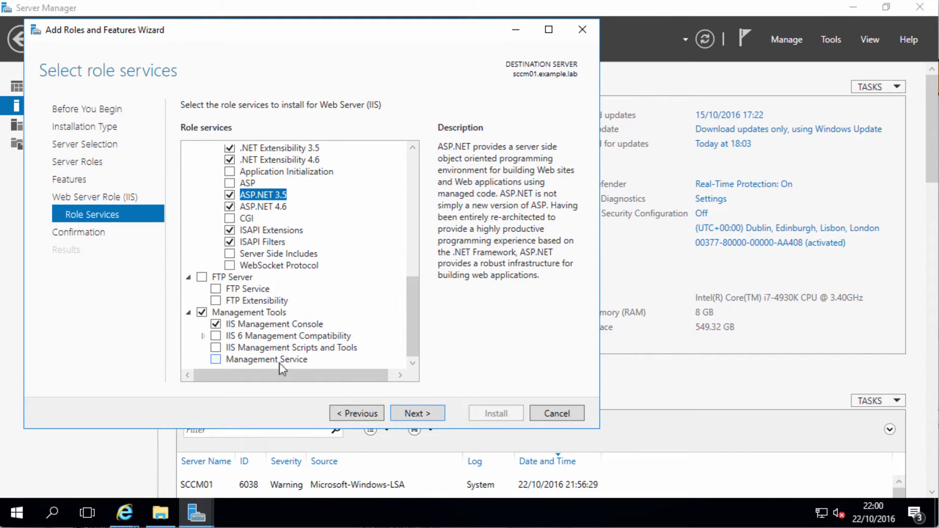
pyautogui.click(202, 336)
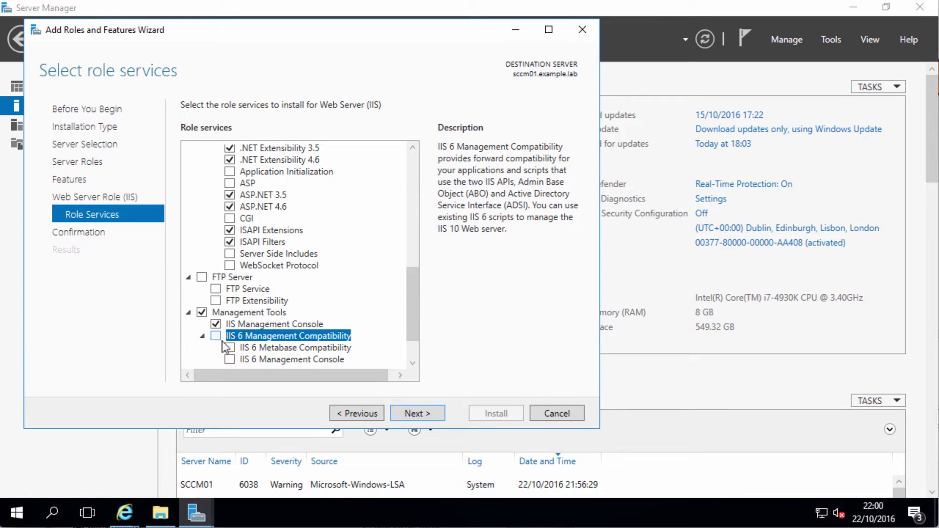
pyautogui.click(216, 335)
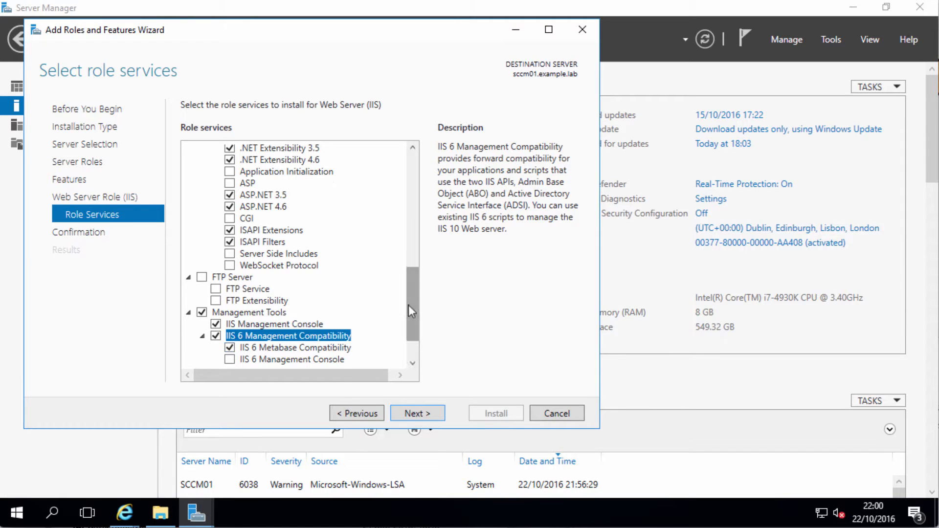
pyautogui.moveTo(409, 305); pyautogui.dragTo(412, 322)
pyautogui.click(229, 336)
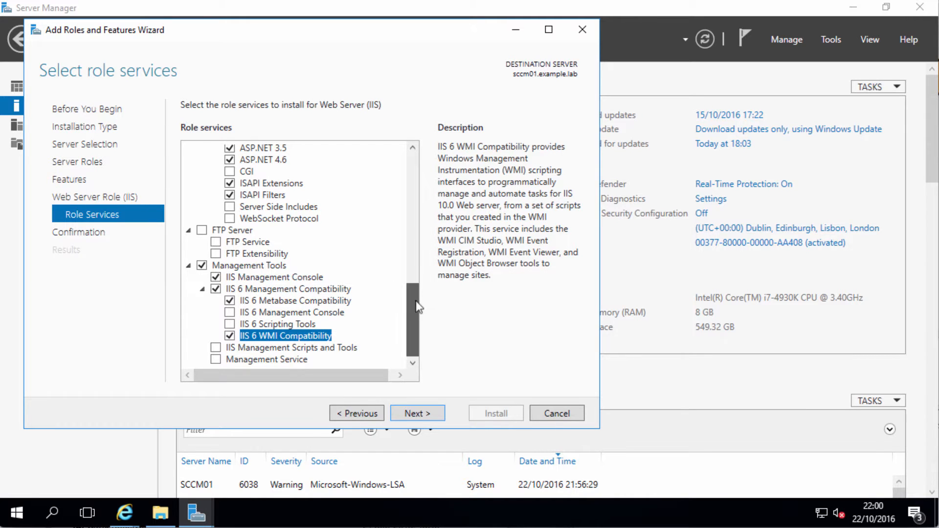
# Step: Accept the chosen role services and start installing the selected roles and features
pyautogui.moveTo(412, 309); pyautogui.dragTo(449, 297)
pyautogui.click(424, 412)
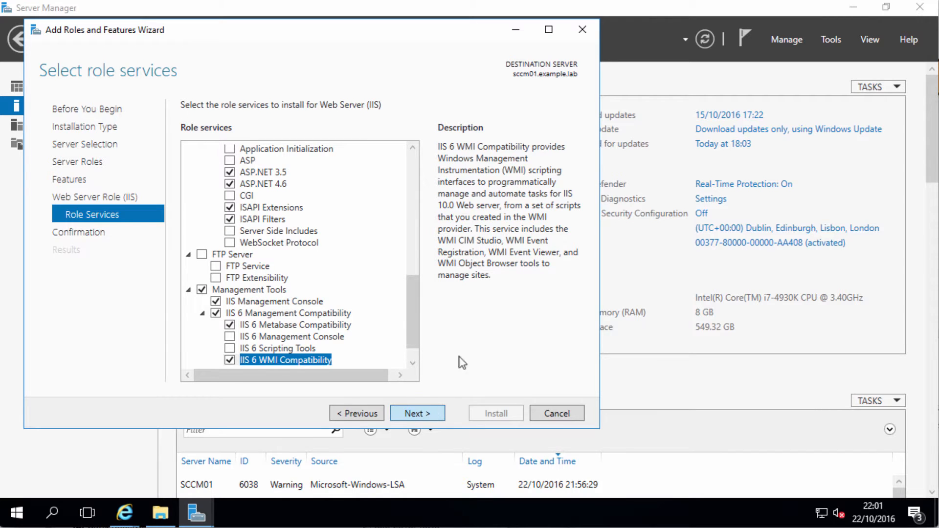
pyautogui.click(493, 414)
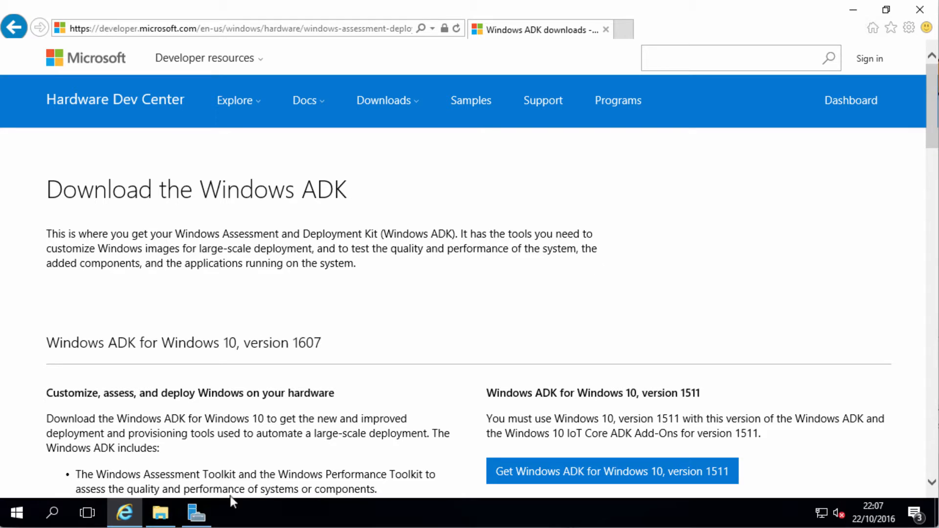
# Step: Switch back to Server Manager and start adding roles and features again, keeping sccm01.example.lab as the destination server
pyautogui.click(196, 513)
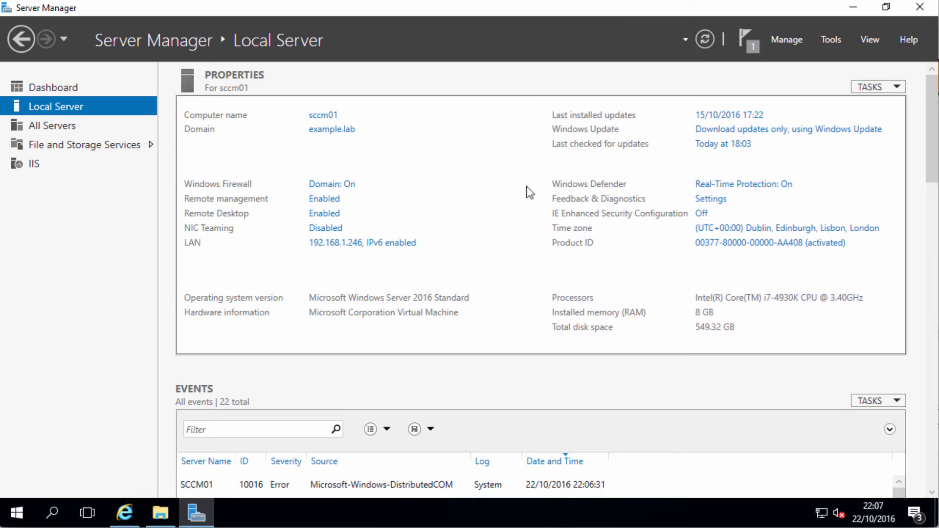
pyautogui.click(784, 41)
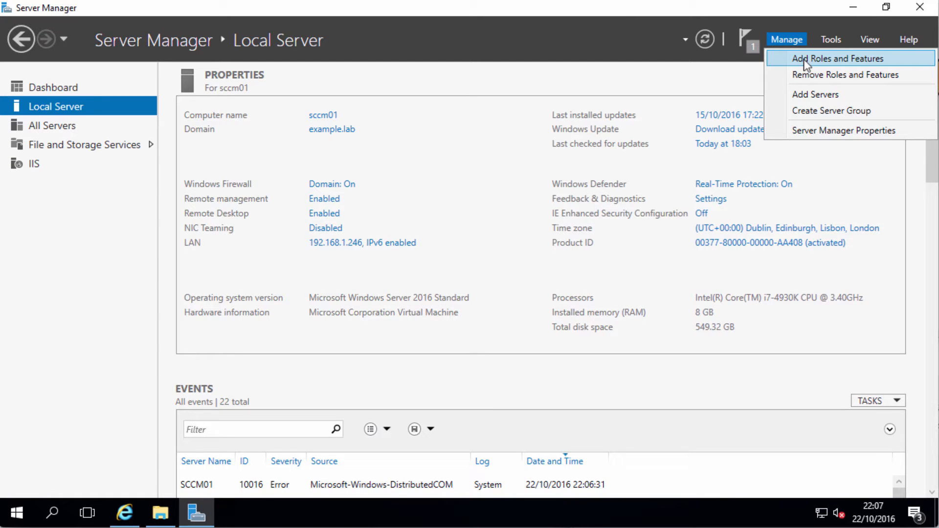
pyautogui.click(803, 60)
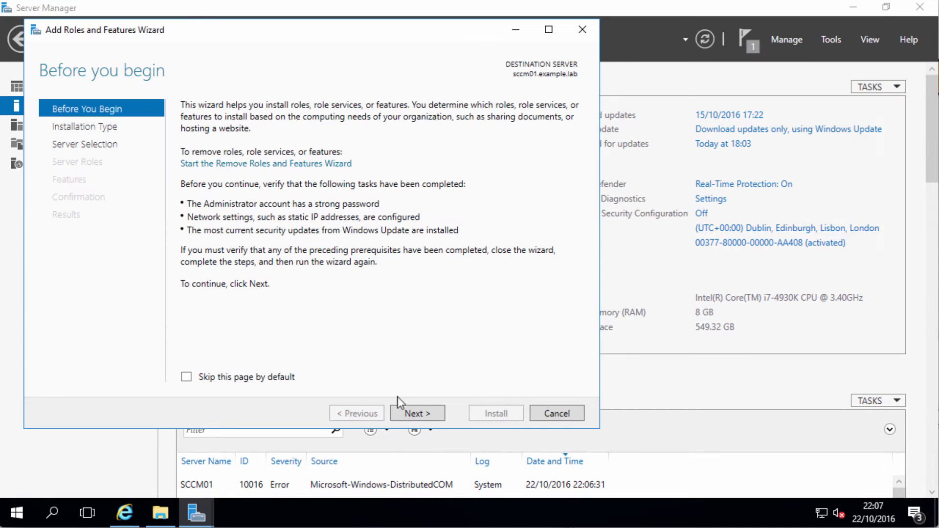
pyautogui.click(413, 414)
pyautogui.click(413, 414)
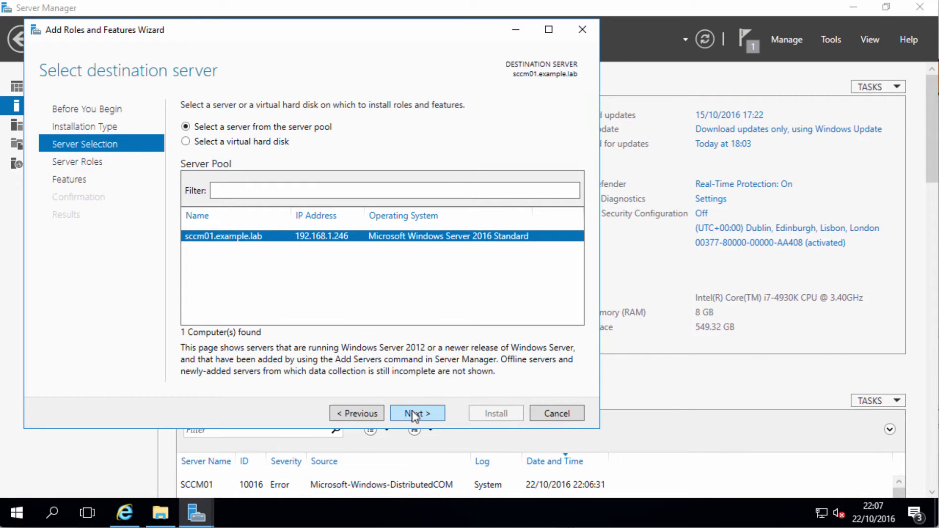
pyautogui.click(413, 414)
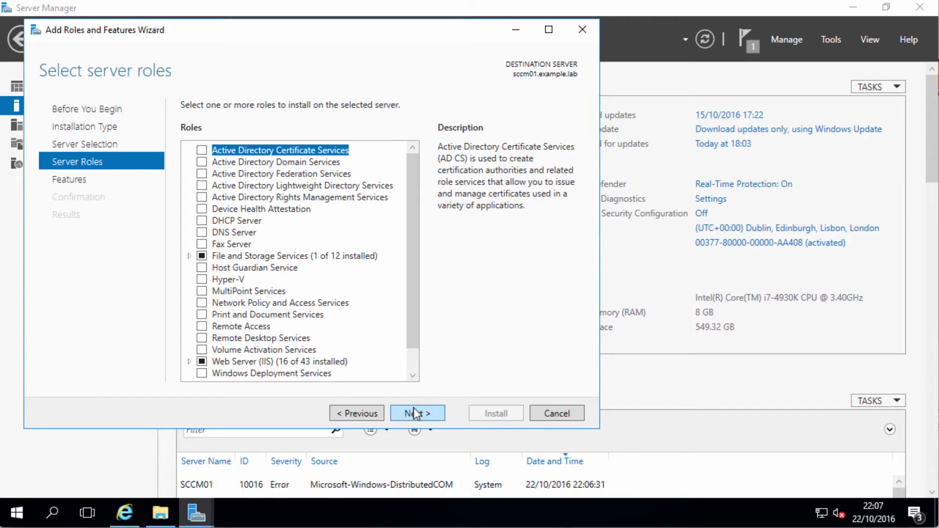
# Step: Leave the server roles unchanged and select the Remote Differential Compression feature
pyautogui.click(413, 414)
pyautogui.scroll(-5, 416, 318)
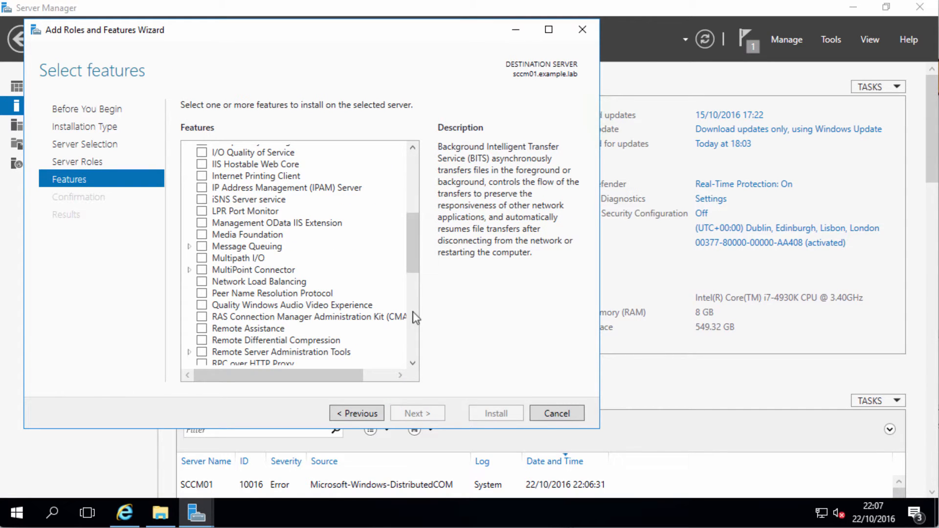
pyautogui.click(203, 341)
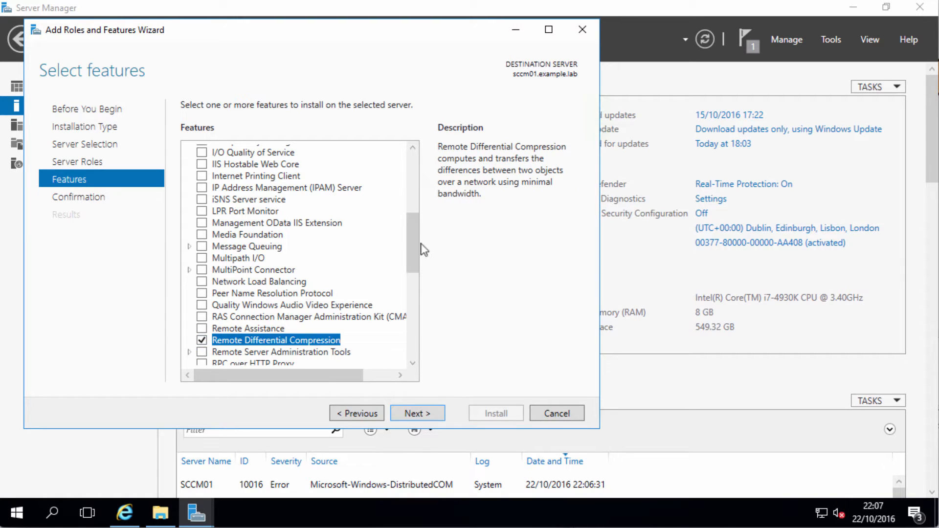
# Step: Return to the server roles and add Windows Server Update Services with its required features and management tools, keeping the selected features
pyautogui.click(358, 417)
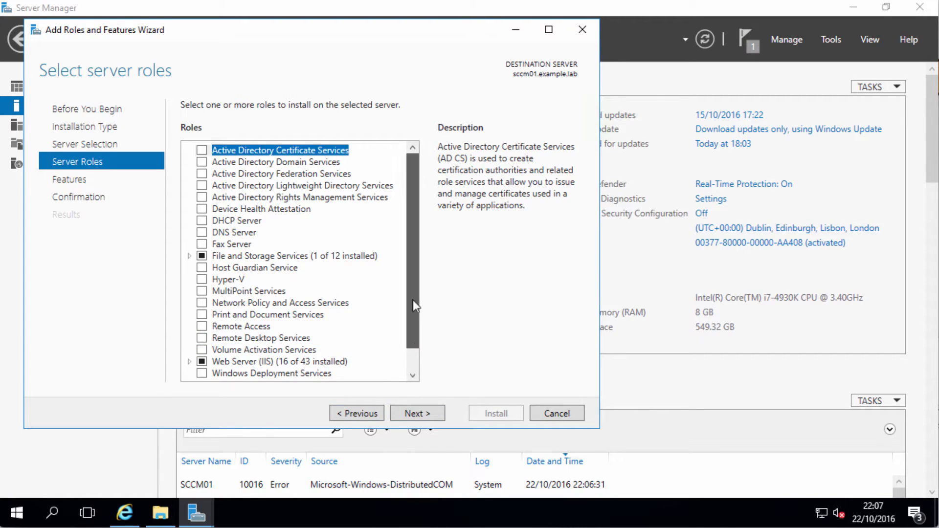
pyautogui.scroll(-1, 413, 303)
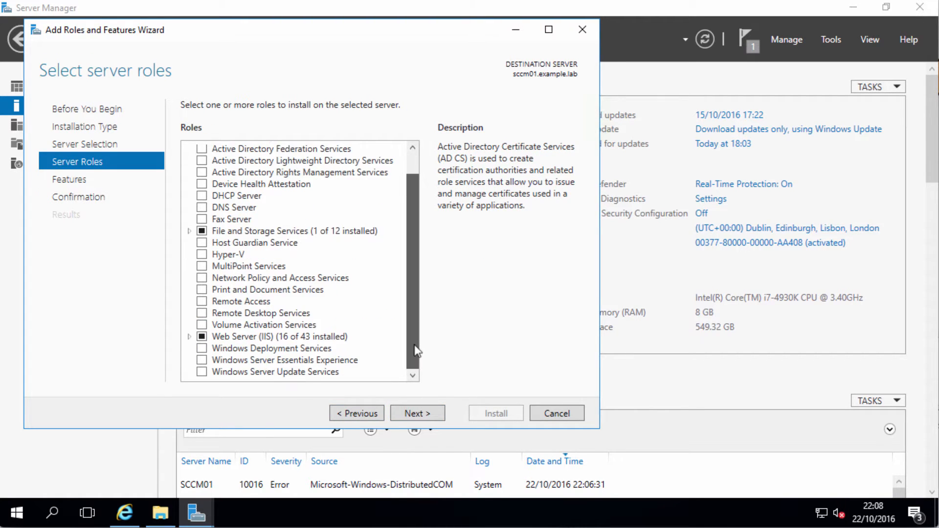
pyautogui.click(202, 371)
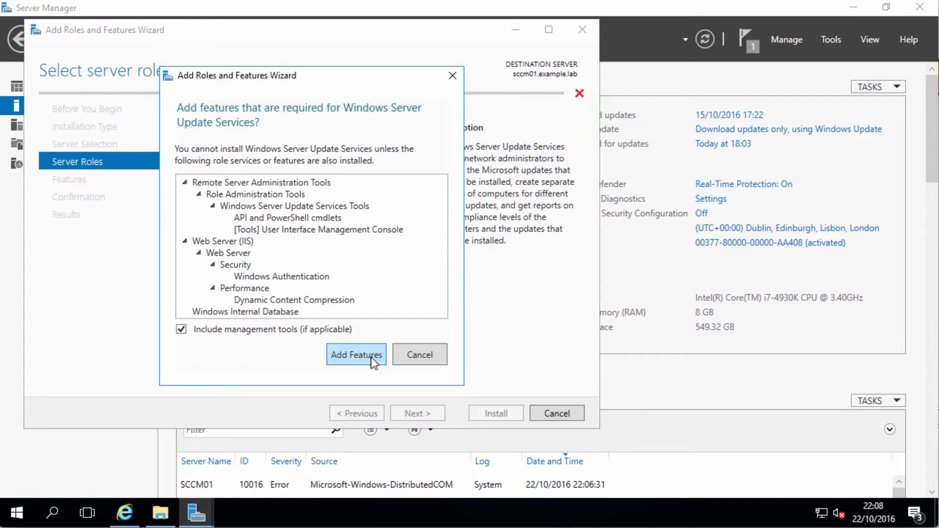
pyautogui.click(372, 358)
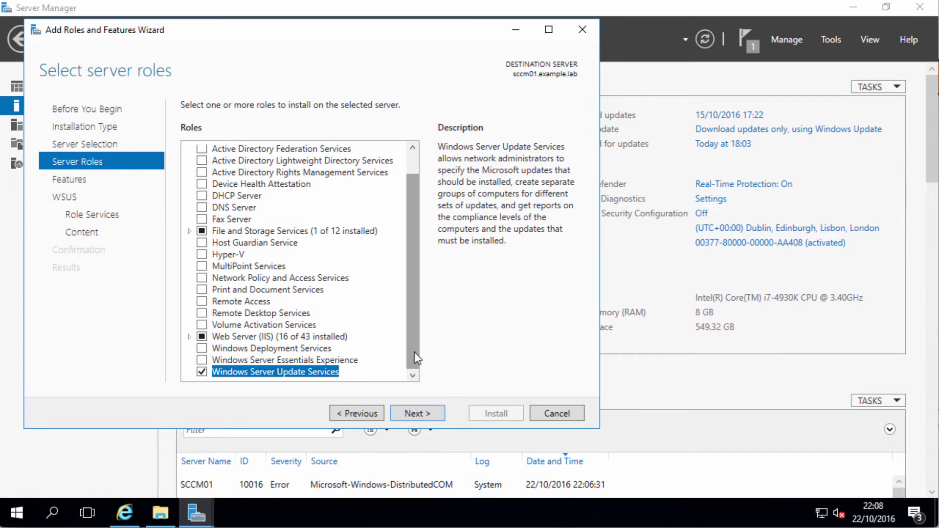
pyautogui.click(409, 414)
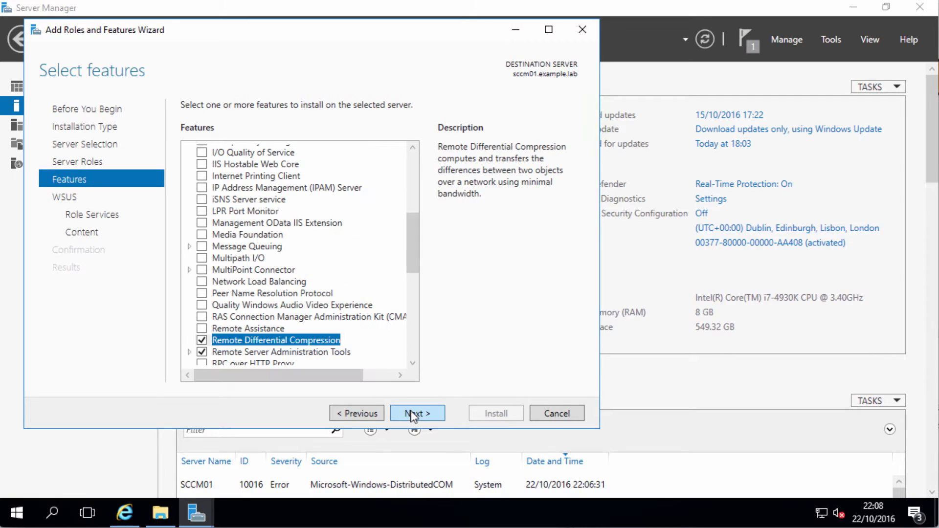
pyautogui.click(413, 416)
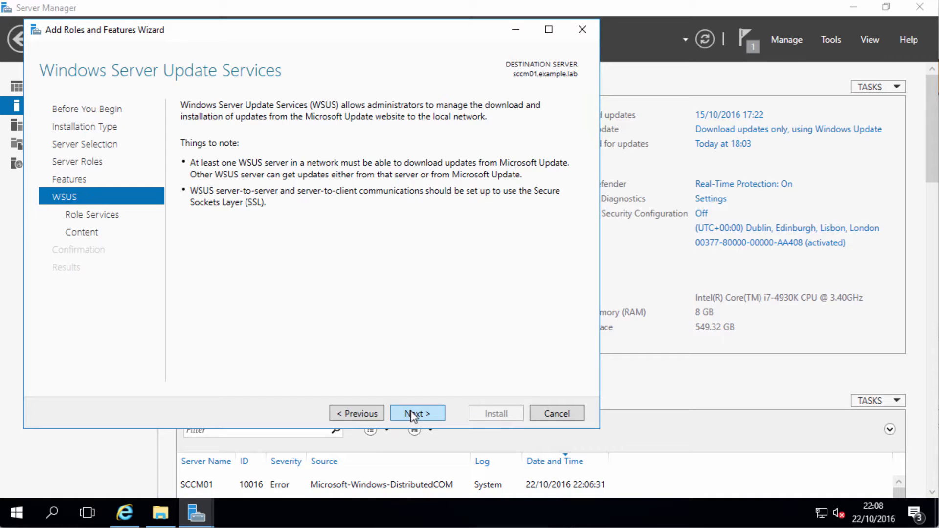
pyautogui.click(410, 414)
# Step: Replace WID Connectivity with SQL Server Connectivity in the WSUS role services, keeping WSUS Services selected
pyautogui.click(296, 175)
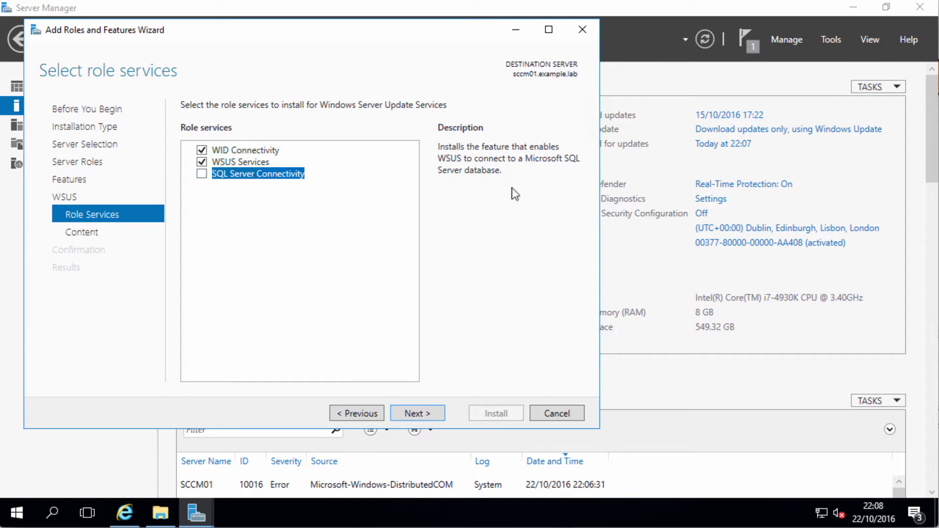
pyautogui.click(201, 174)
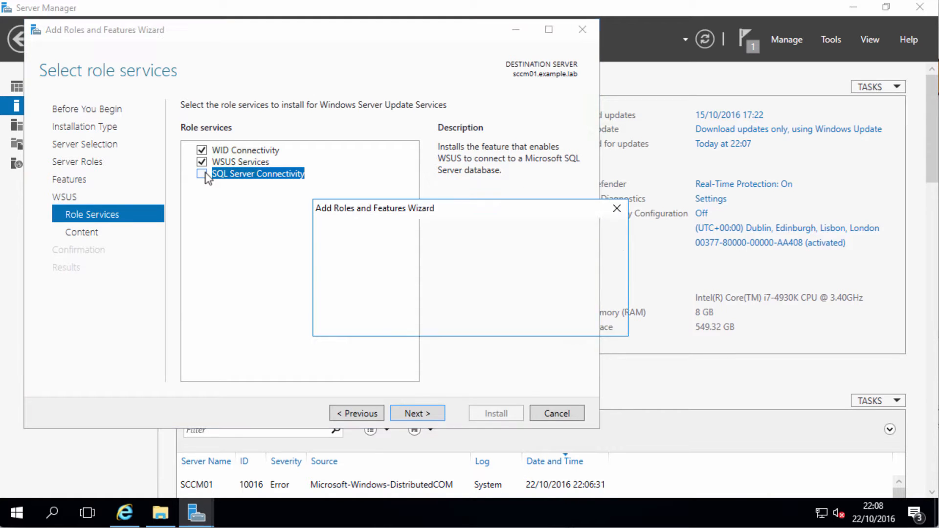
pyautogui.click(581, 317)
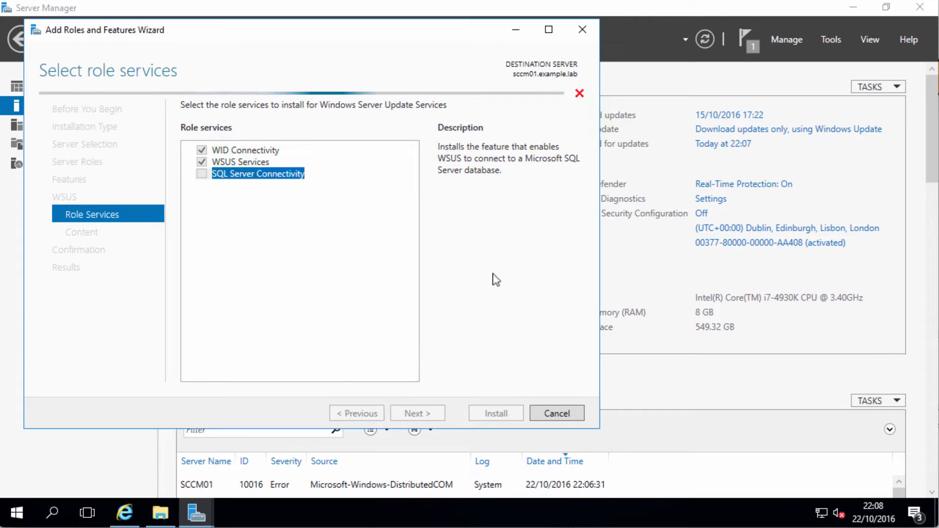
pyautogui.click(201, 150)
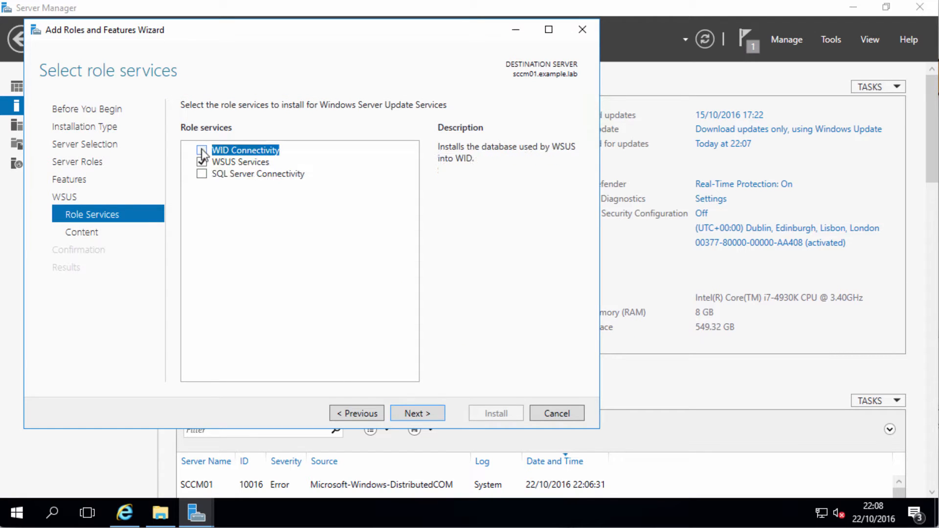
pyautogui.click(202, 174)
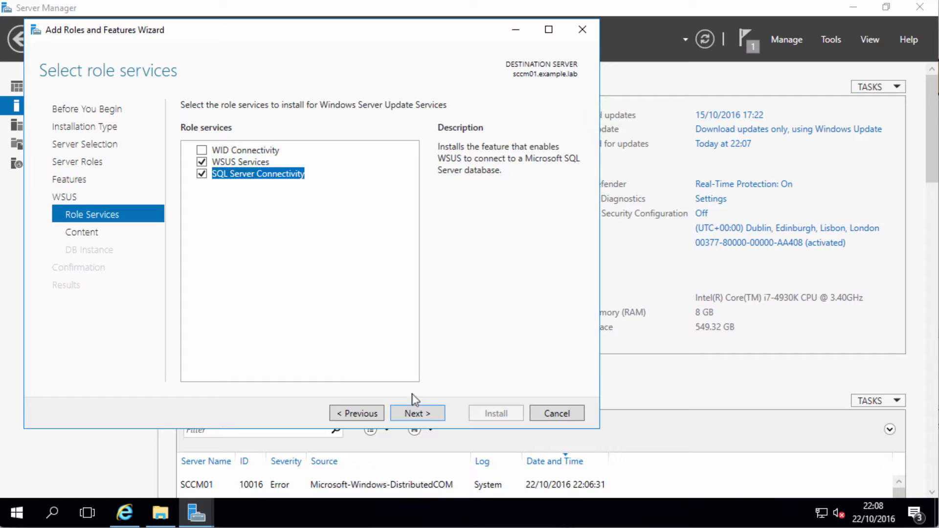
pyautogui.click(418, 414)
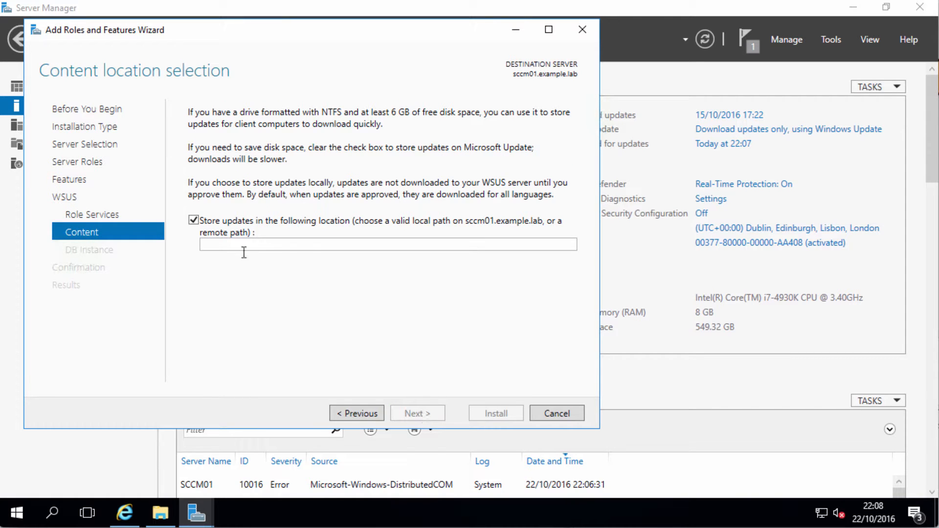
# Step: Switch to File Explorer and create a folder named WSUS in the root of the Data (E:) drive
pyautogui.click(295, 240)
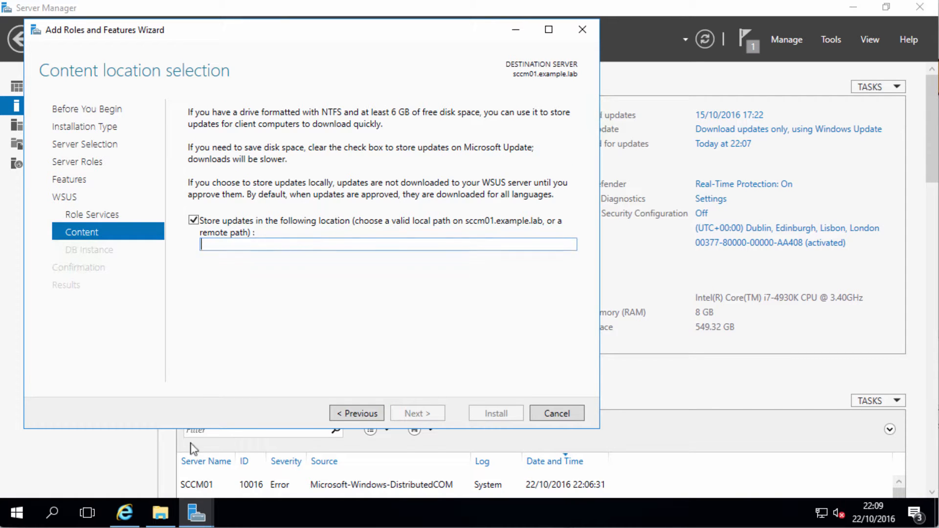
pyautogui.click(159, 524)
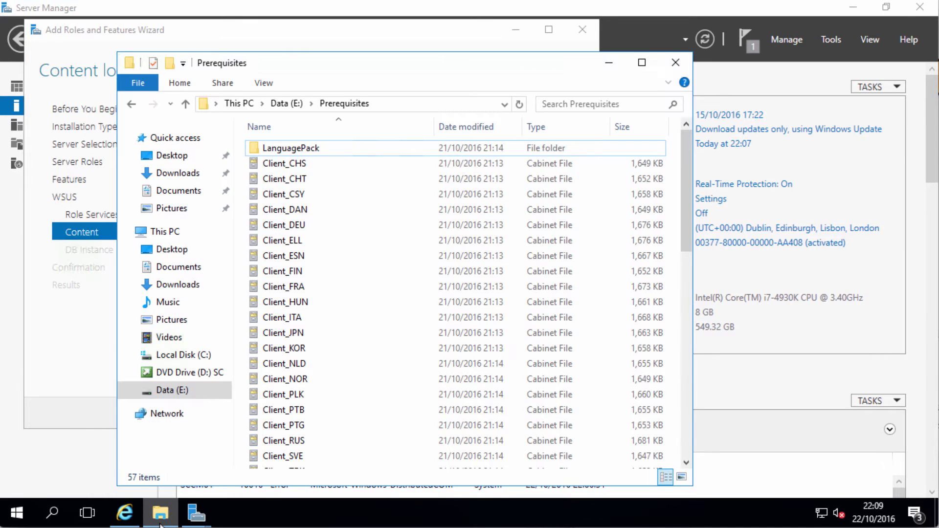
pyautogui.click(280, 104)
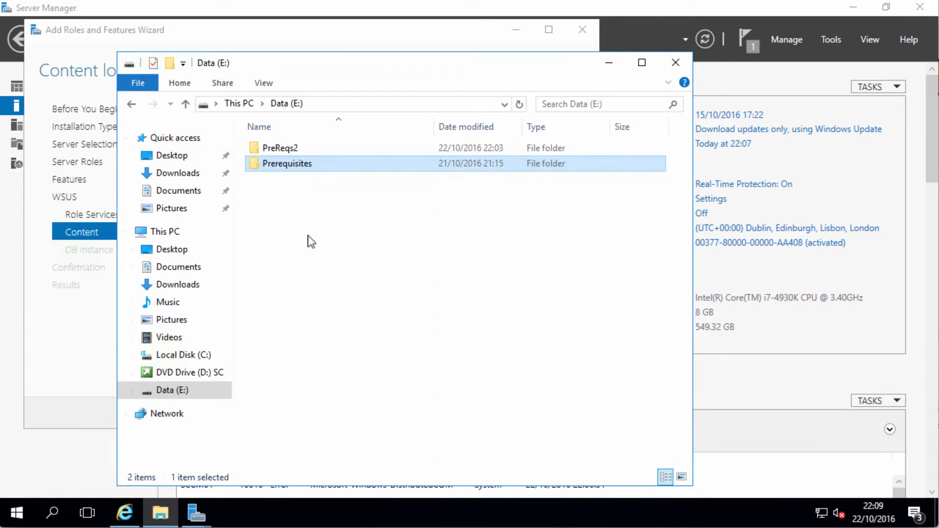
pyautogui.rightClick(302, 220)
pyautogui.moveTo(386, 396)
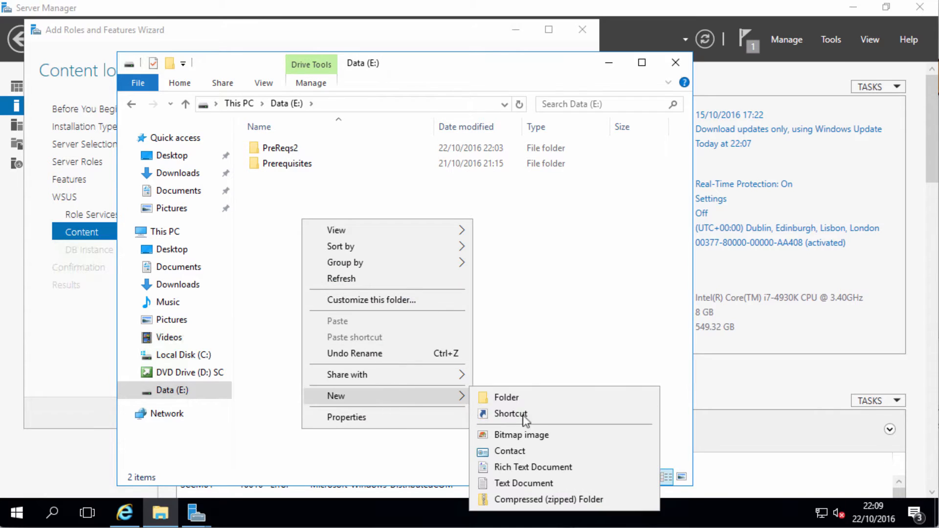
pyautogui.click(548, 400)
pyautogui.write('WSUS')
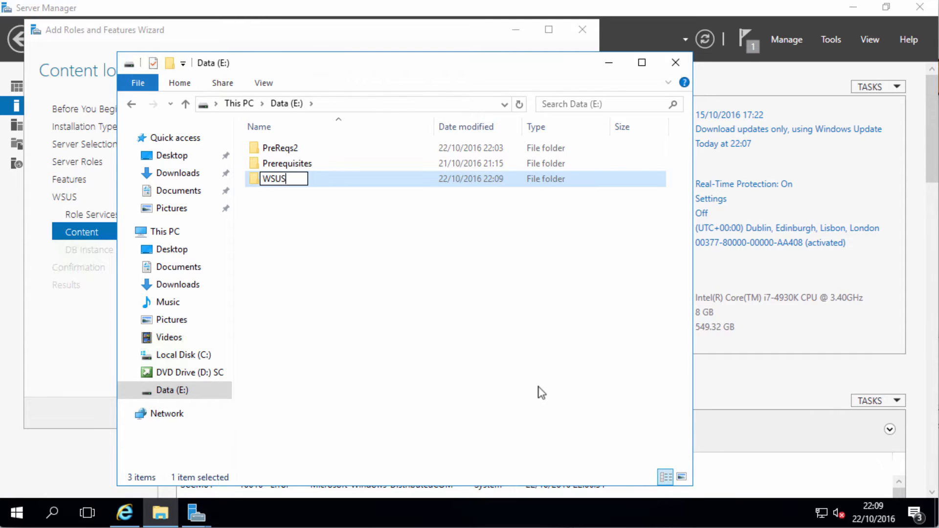
pyautogui.click(553, 344)
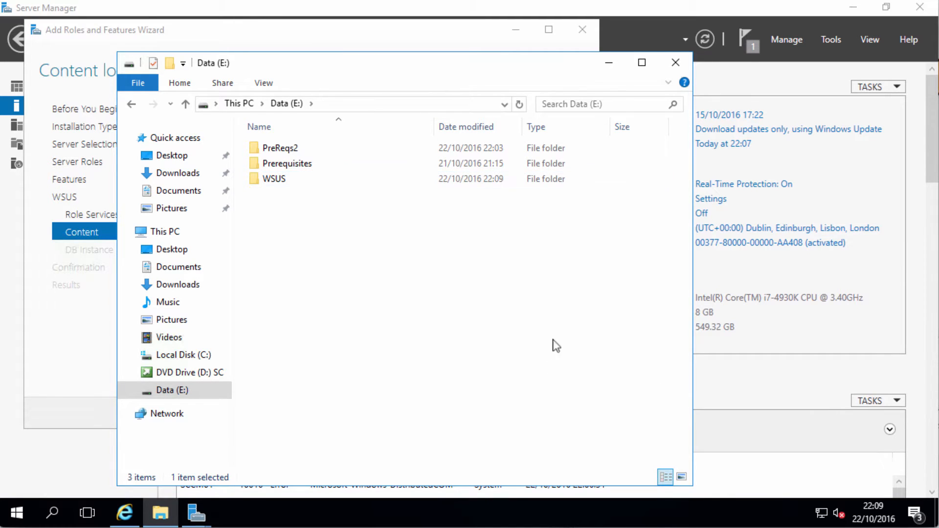
pyautogui.click(609, 63)
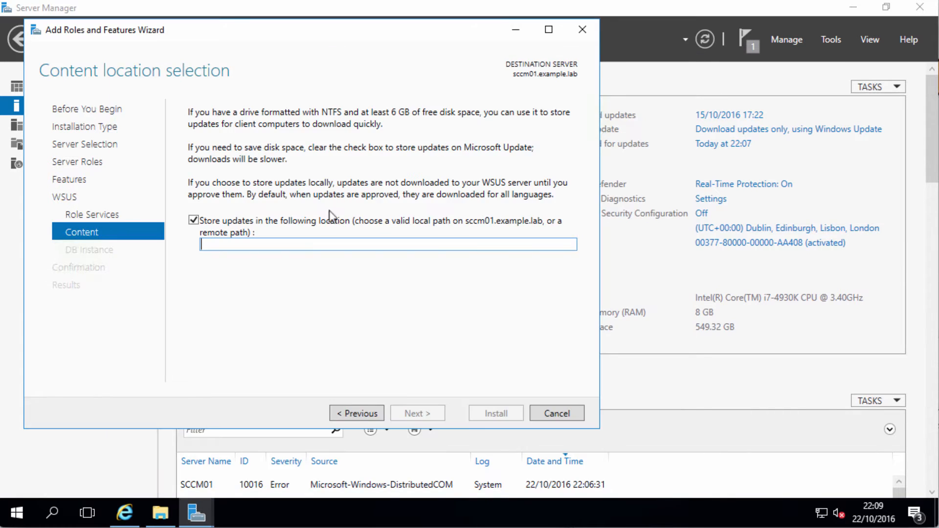
# Step: Set the local storage location for WSUS updates to E:\WSUS and accept it
pyautogui.click(316, 242)
pyautogui.write('E:\\WSUS')
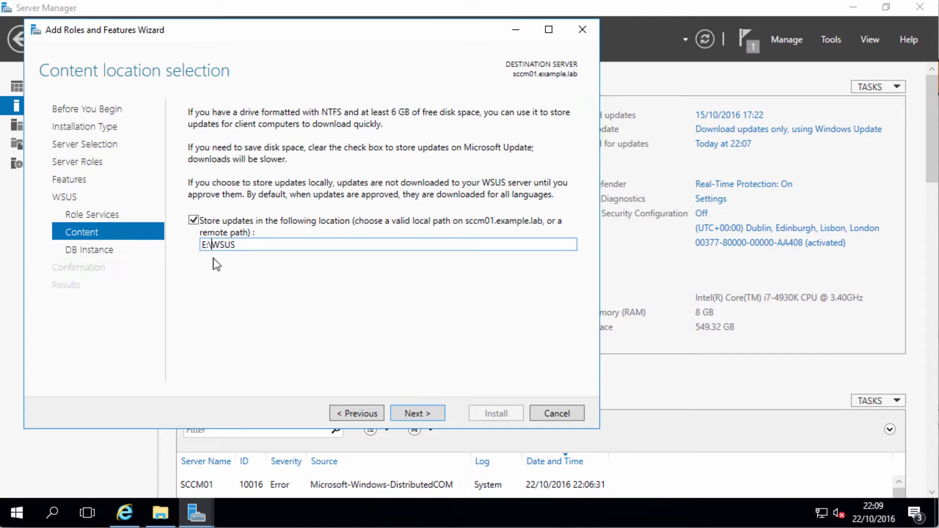
pyautogui.click(405, 411)
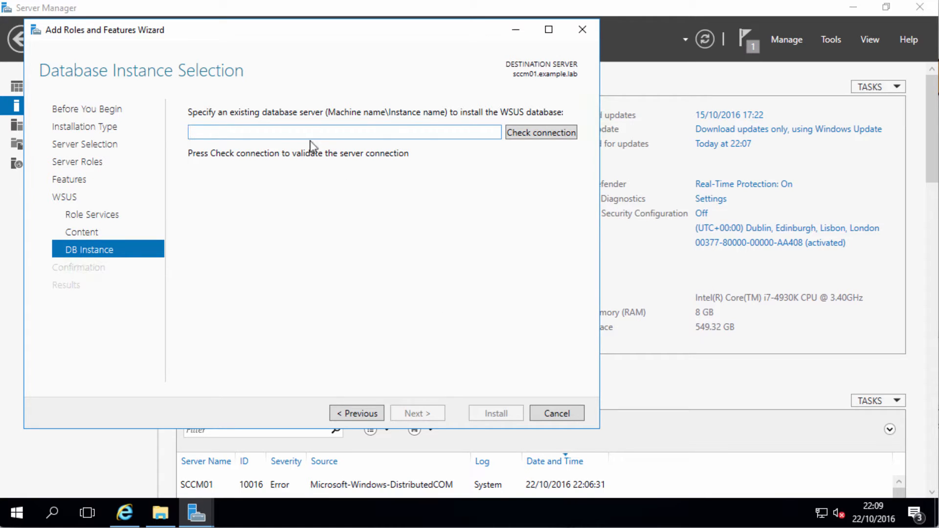
pyautogui.write('SCCM-SQL-01')
pyautogui.click(508, 133)
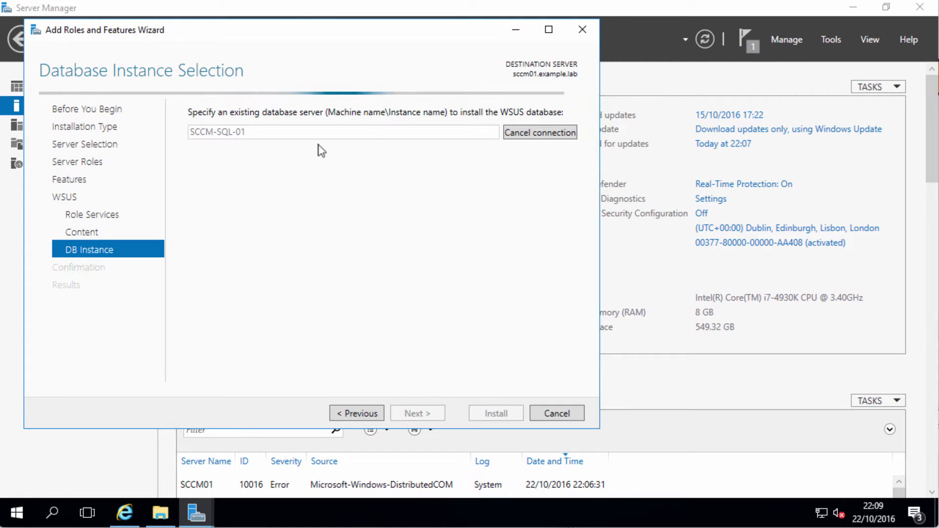
pyautogui.click(509, 132)
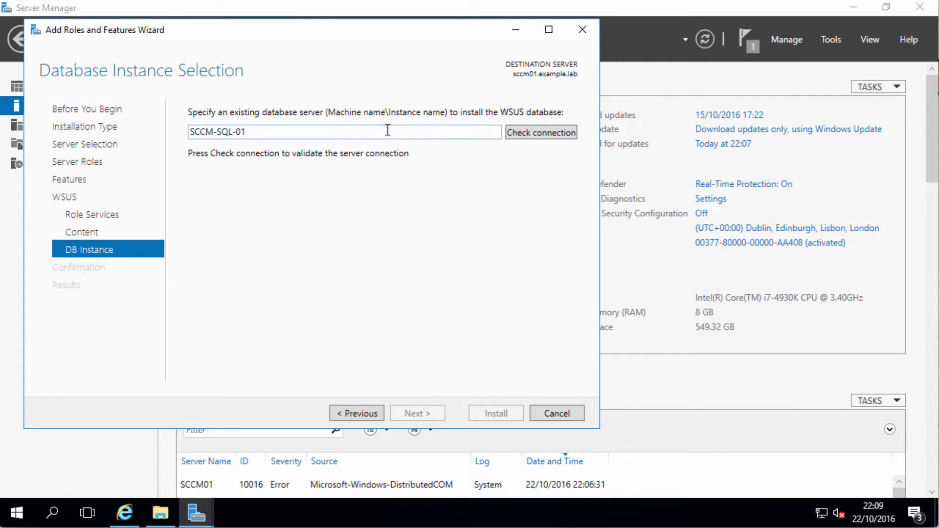
# Step: Set the WSUS database server to SQL-SCCM-01 and try to validate the server connection
pyautogui.tripleClick(310, 132)
pyautogui.write('SQL-')
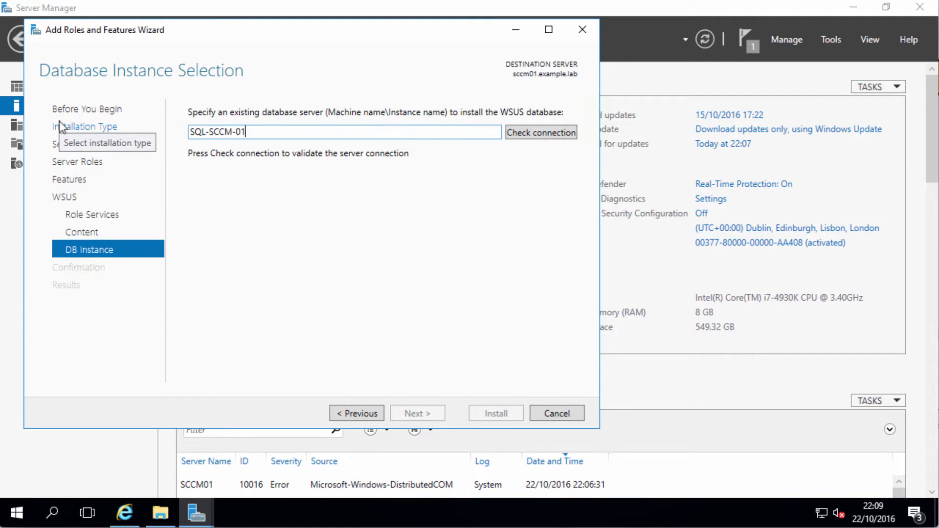
pyautogui.click(521, 132)
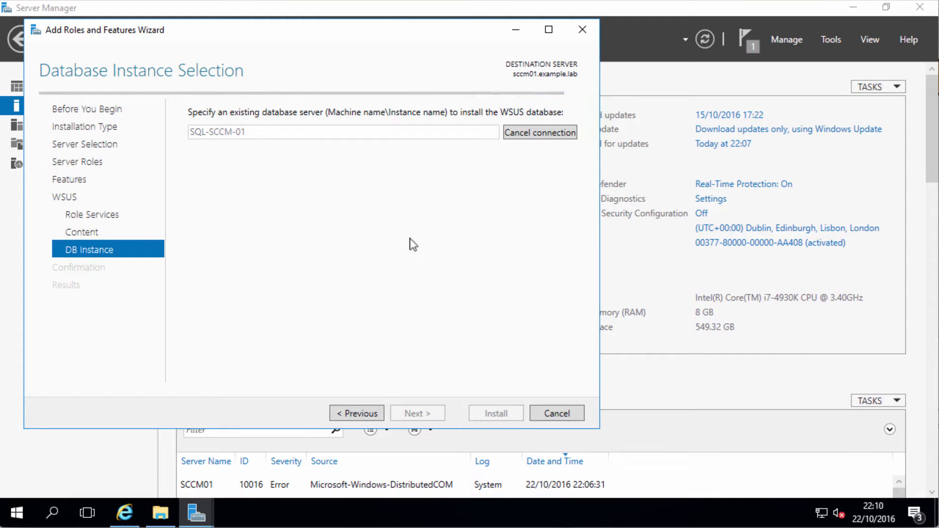
pyautogui.click(508, 132)
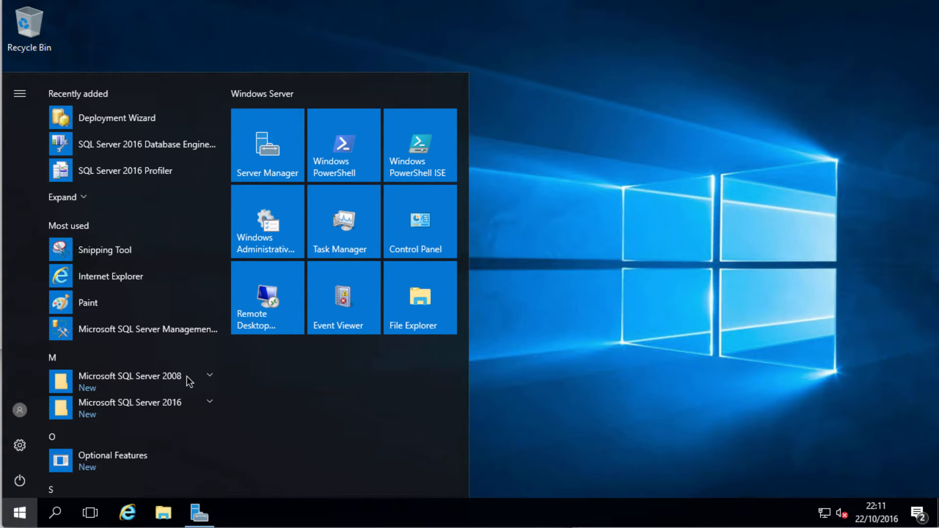
# Step: On the SQL server, open Windows Firewall with Advanced Security and show its inbound rules
pyautogui.write('s')
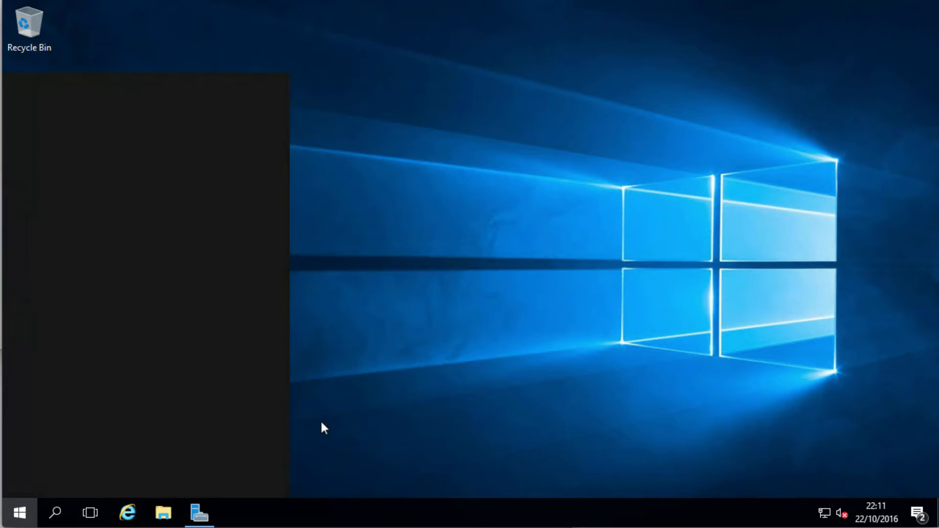
pyautogui.write('ire')
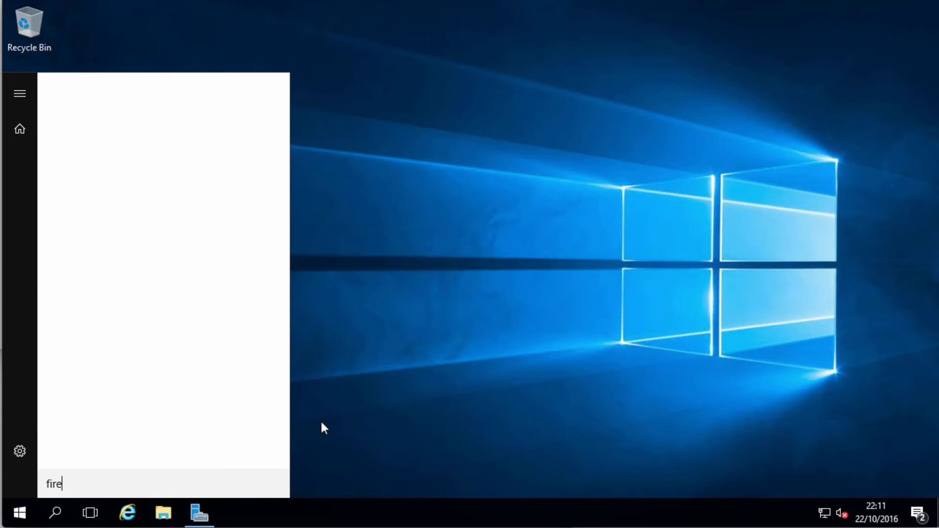
pyautogui.write('w')
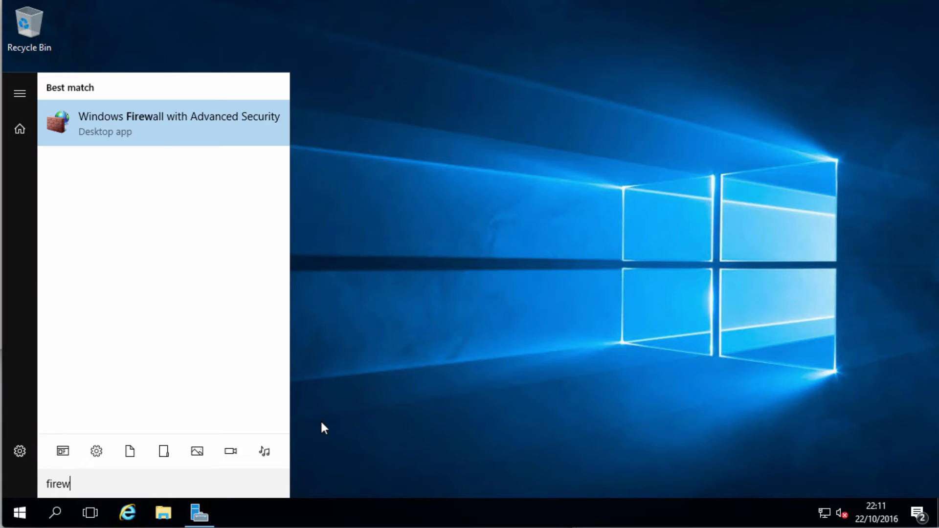
pyautogui.click(81, 117)
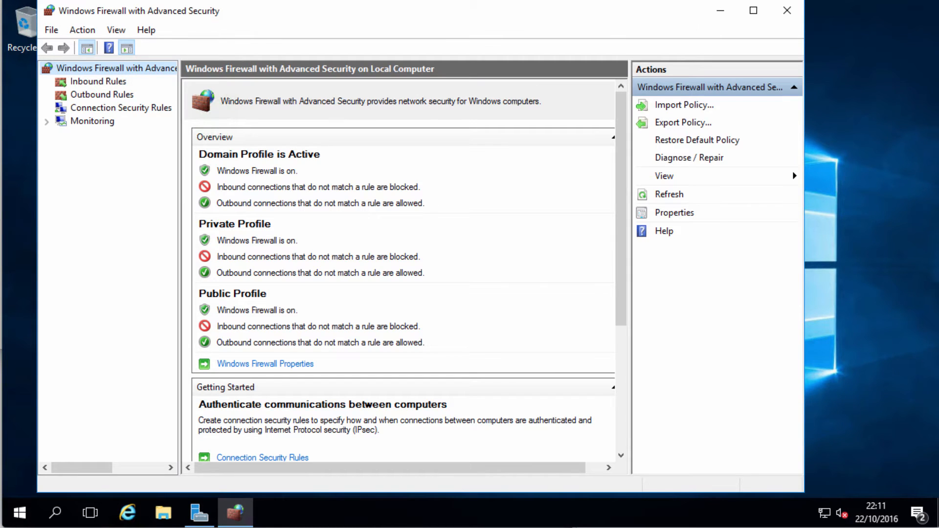
pyautogui.click(92, 83)
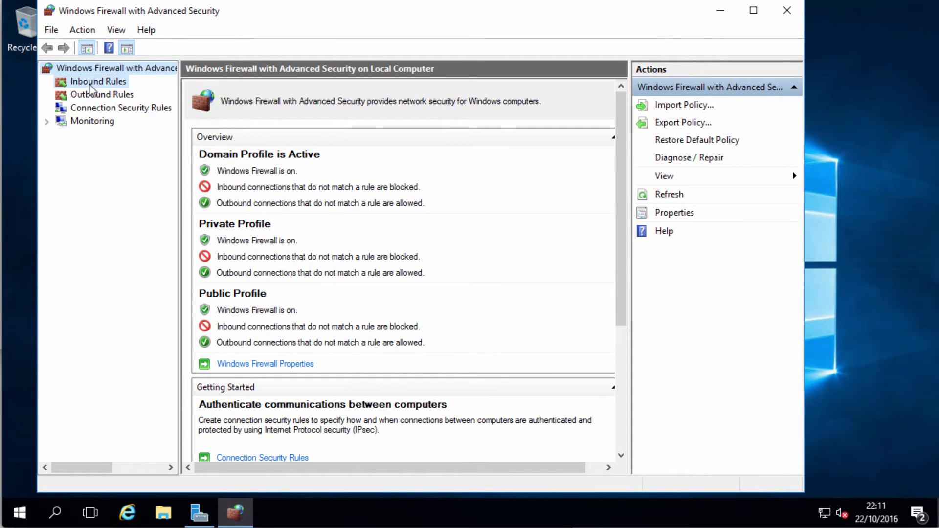
# Step: Create an inbound port rule named SQL that allows connections on TCP port 1433 for all profiles
pyautogui.click(676, 104)
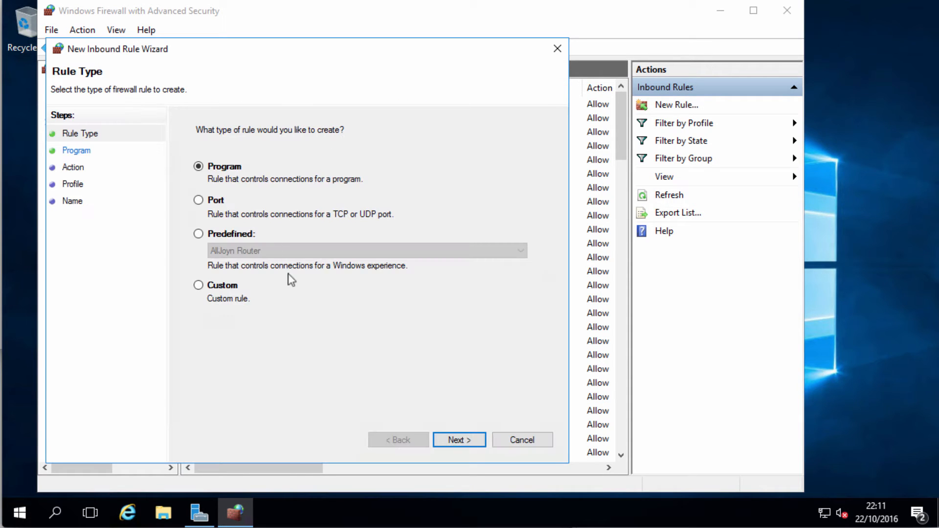
pyautogui.click(215, 199)
pyautogui.click(460, 440)
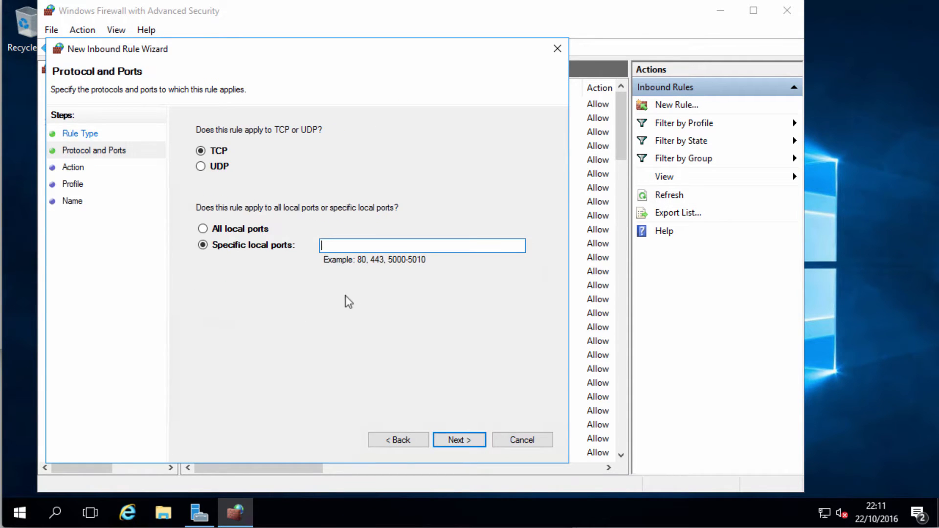
pyautogui.write('1433')
pyautogui.click(458, 440)
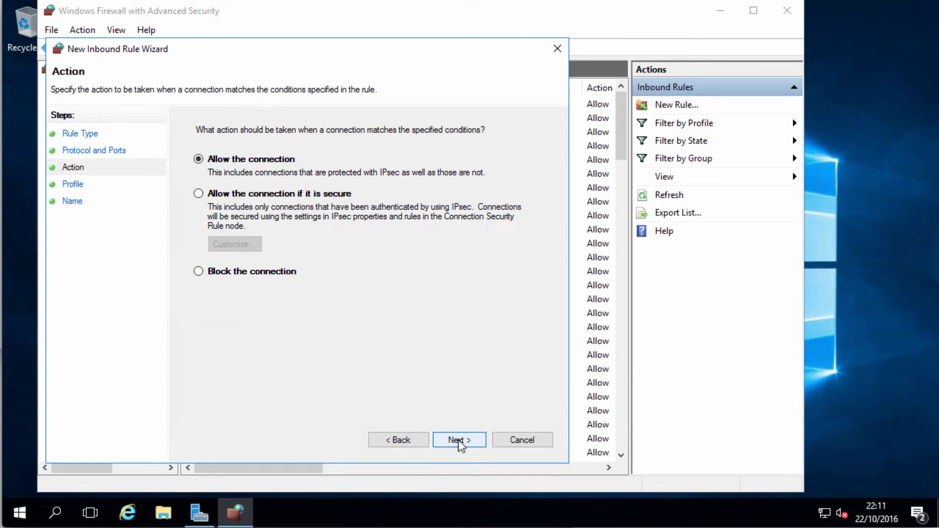
pyautogui.click(458, 440)
pyautogui.click(459, 442)
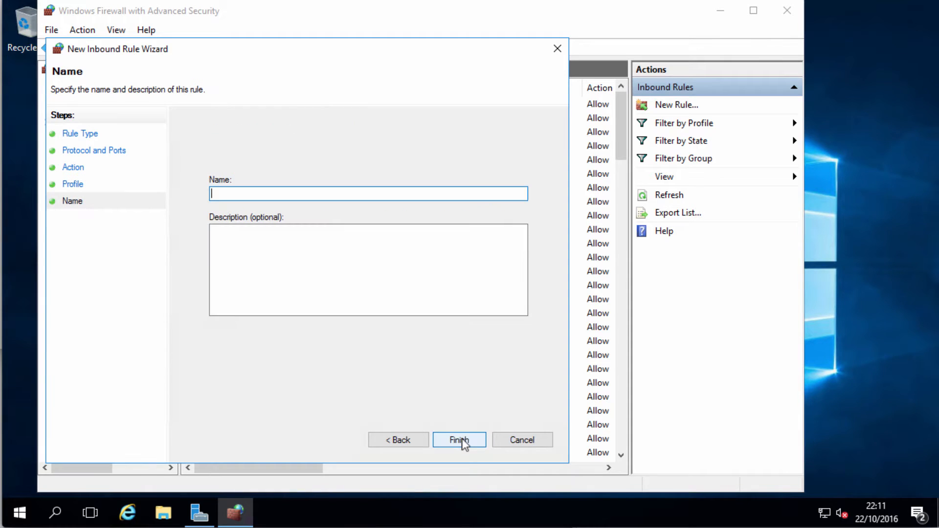
pyautogui.write('SQL')
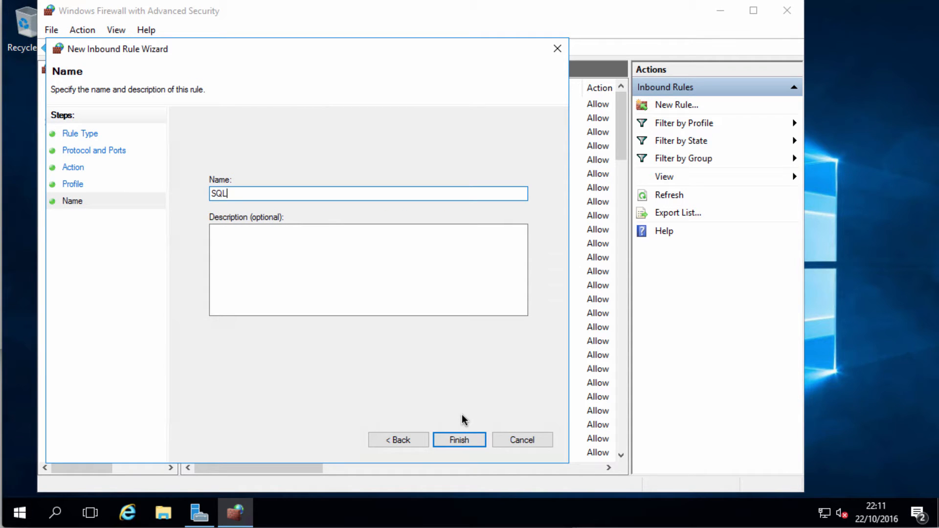
pyautogui.click(460, 440)
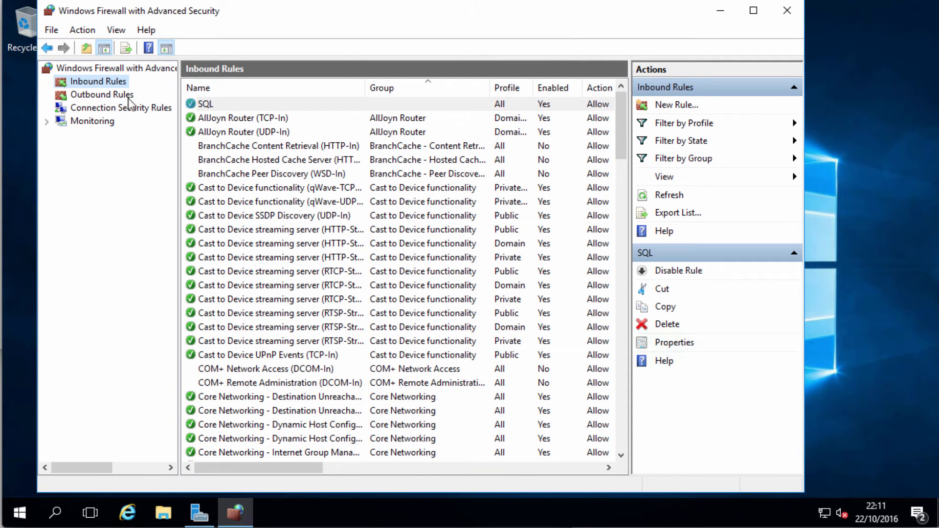
# Step: Create another inbound port rule named SQL Browser that allows connections on TCP port 402 for all profiles
pyautogui.click(672, 105)
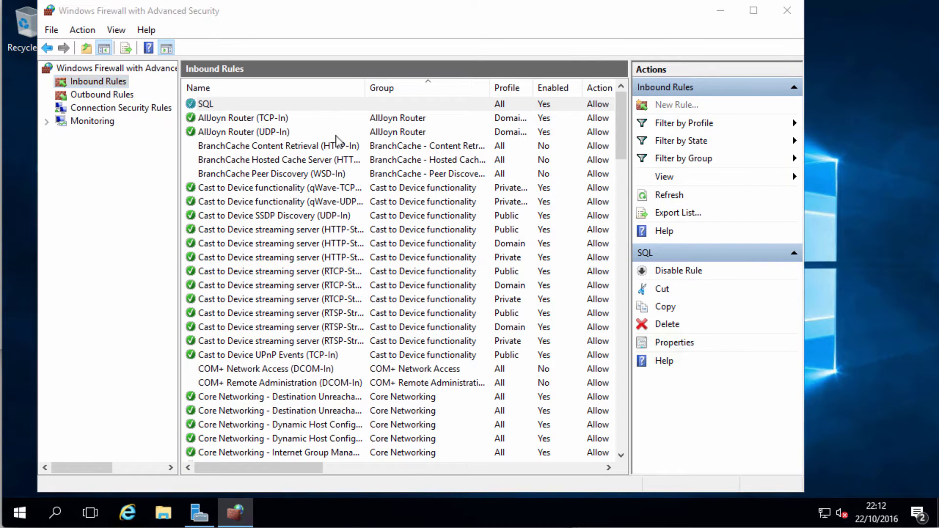
pyautogui.click(246, 219)
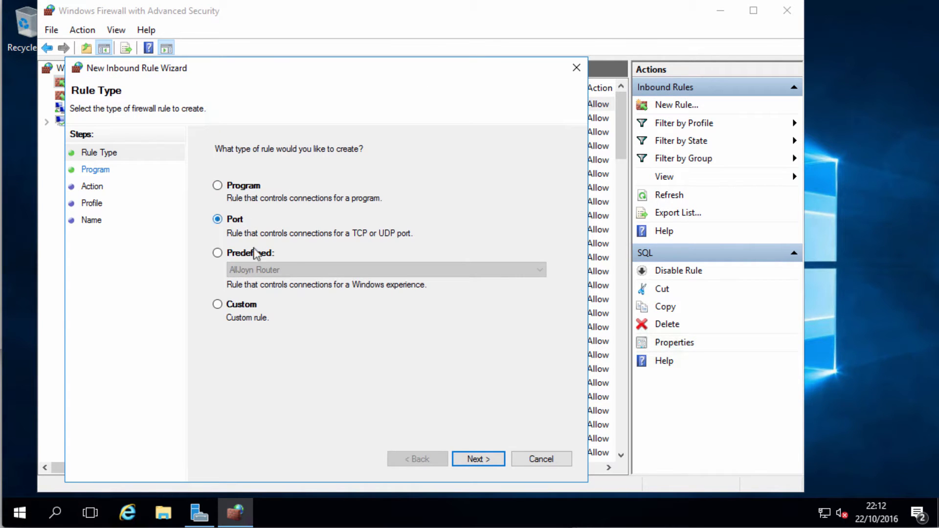
pyautogui.click(478, 458)
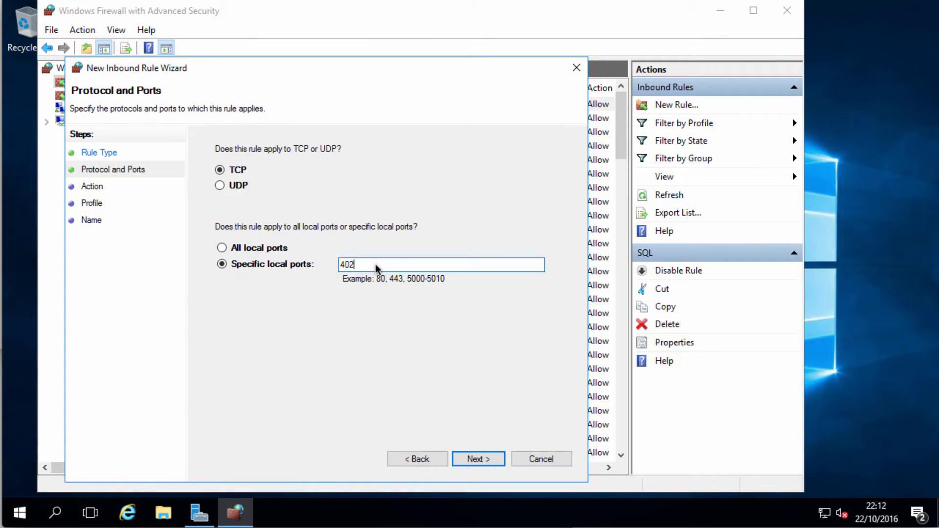
pyautogui.click(496, 461)
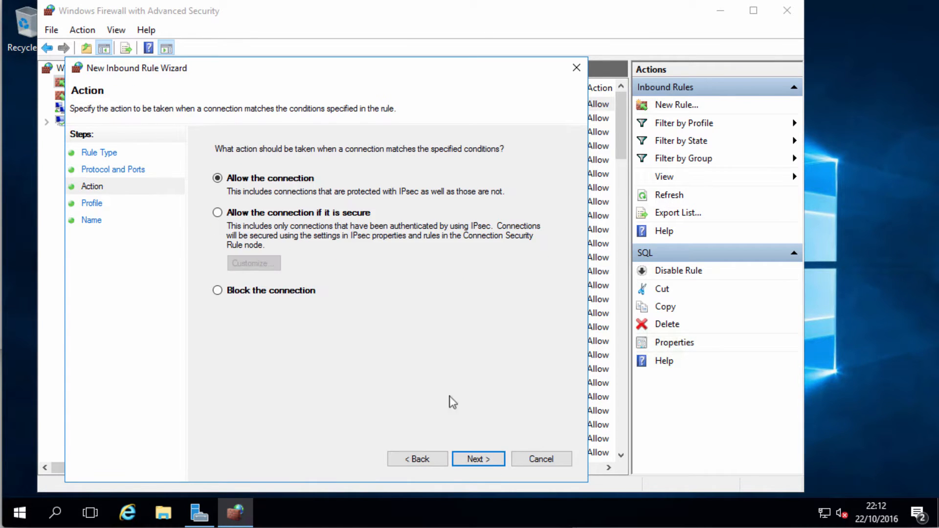
pyautogui.click(491, 462)
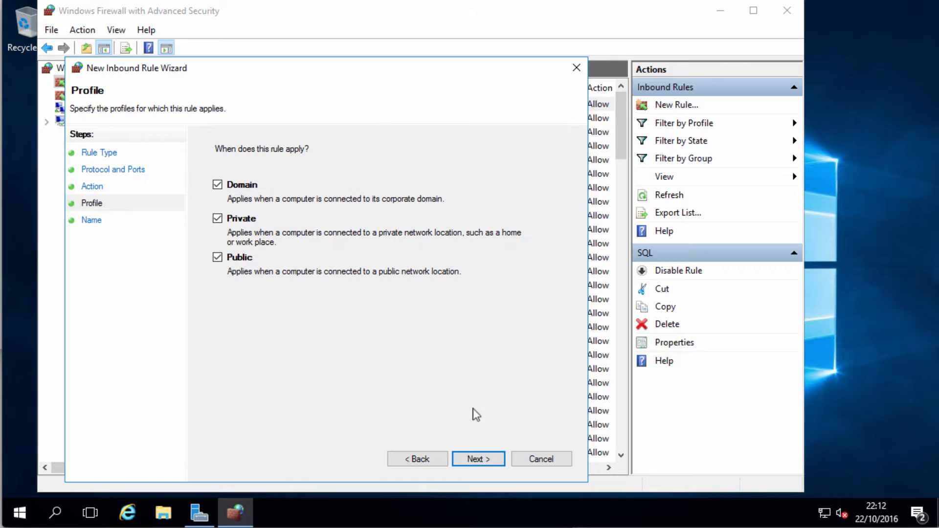
pyautogui.click(486, 461)
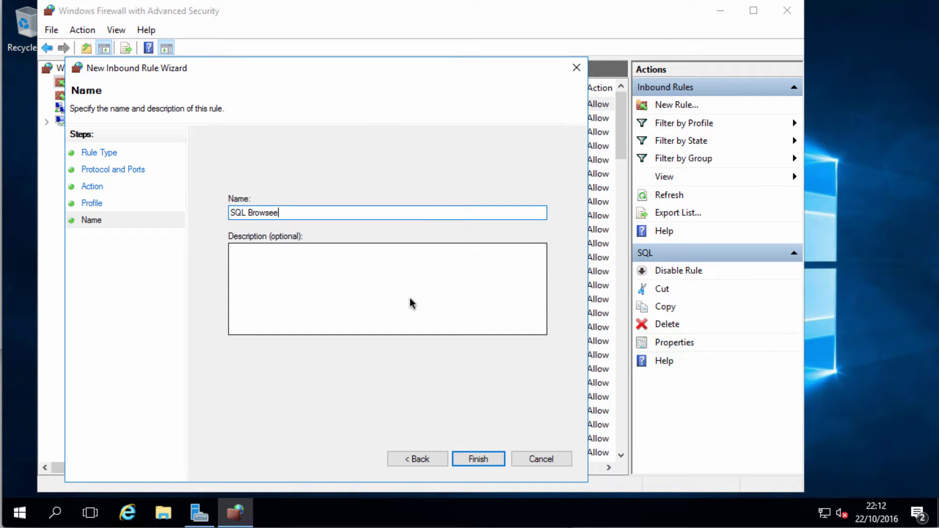
pyautogui.write('SQL Browser')
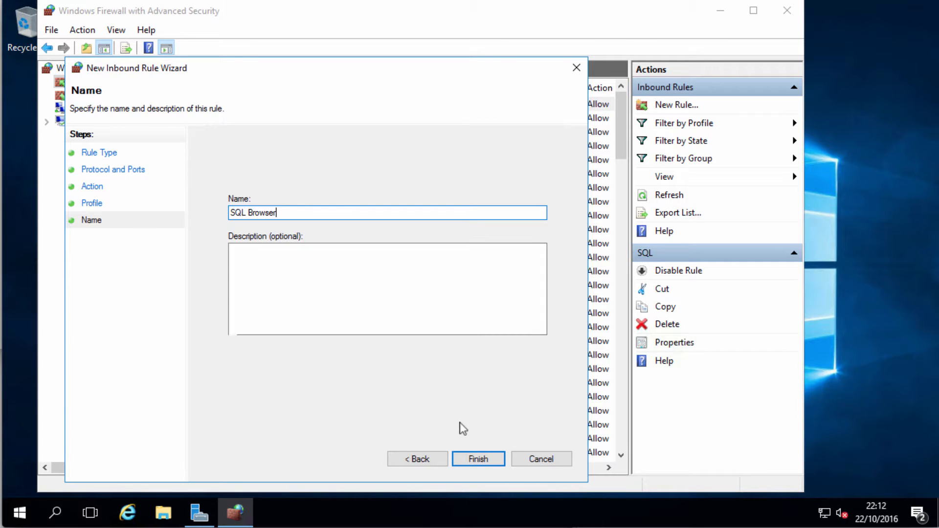
pyautogui.click(478, 459)
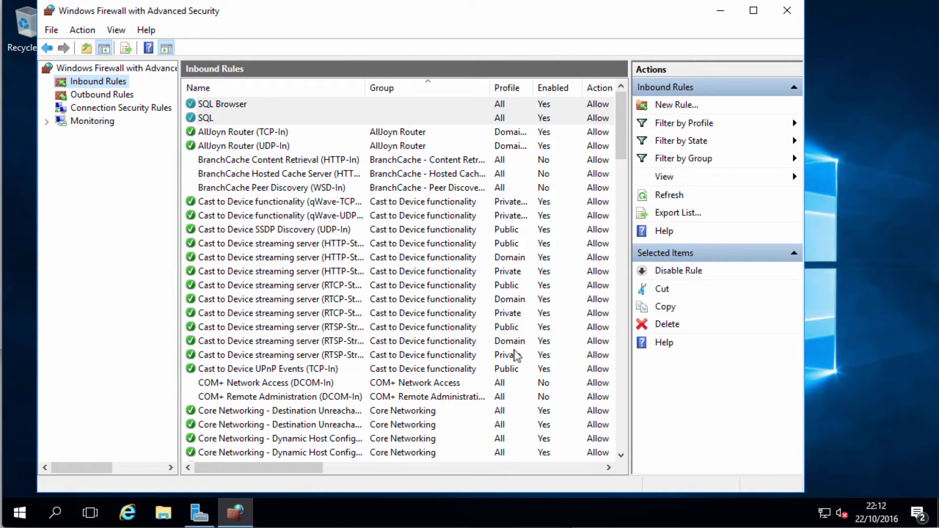
# Step: Open the Services console (services.msc) and start the Remote Registry service
pyautogui.click(19, 512)
pyautogui.write('servi')
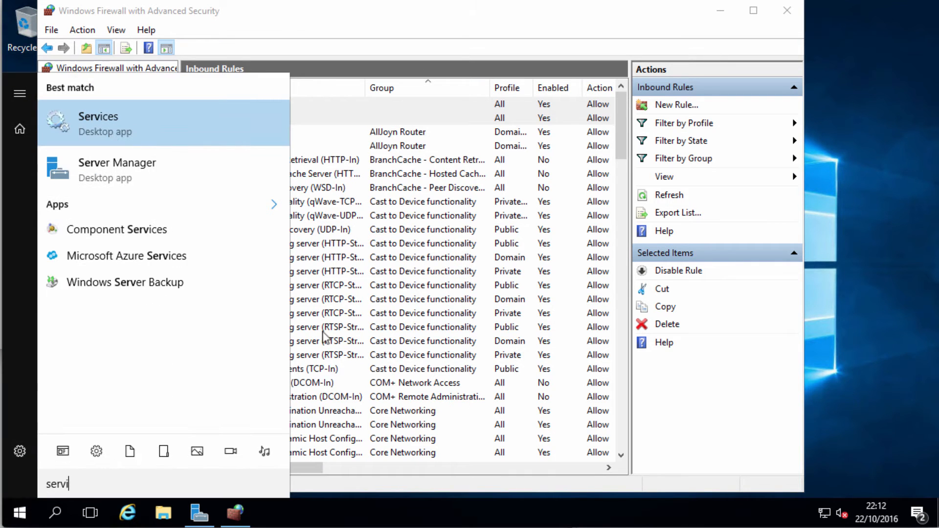
pyautogui.write('ces.msc')
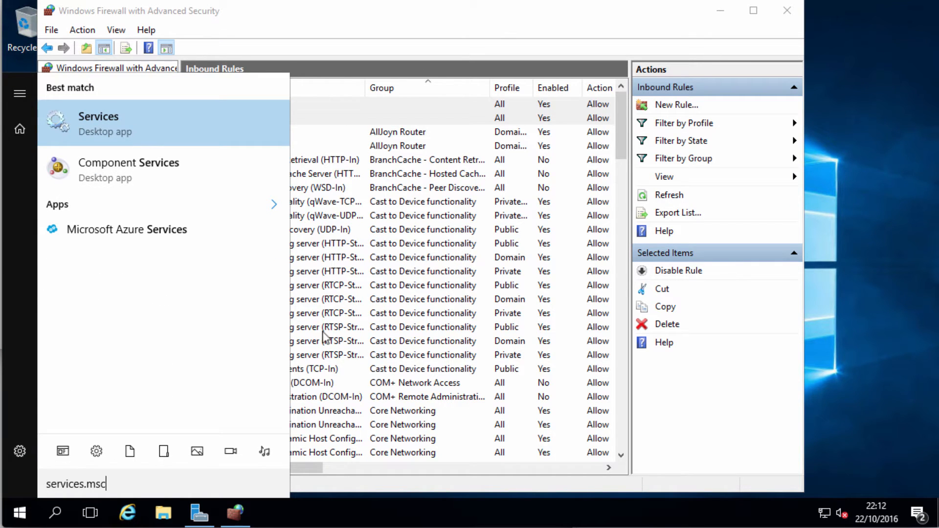
pyautogui.press('Return')
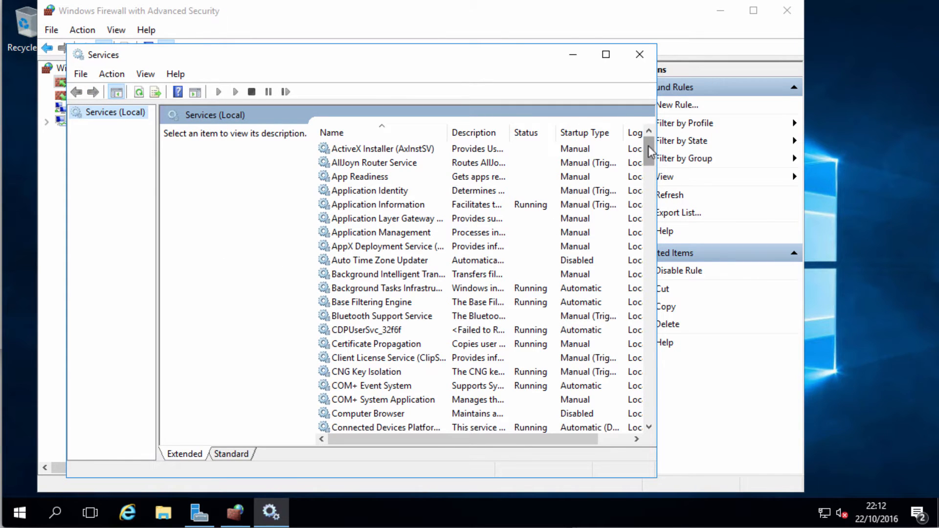
pyautogui.moveTo(650, 152); pyautogui.dragTo(650, 275)
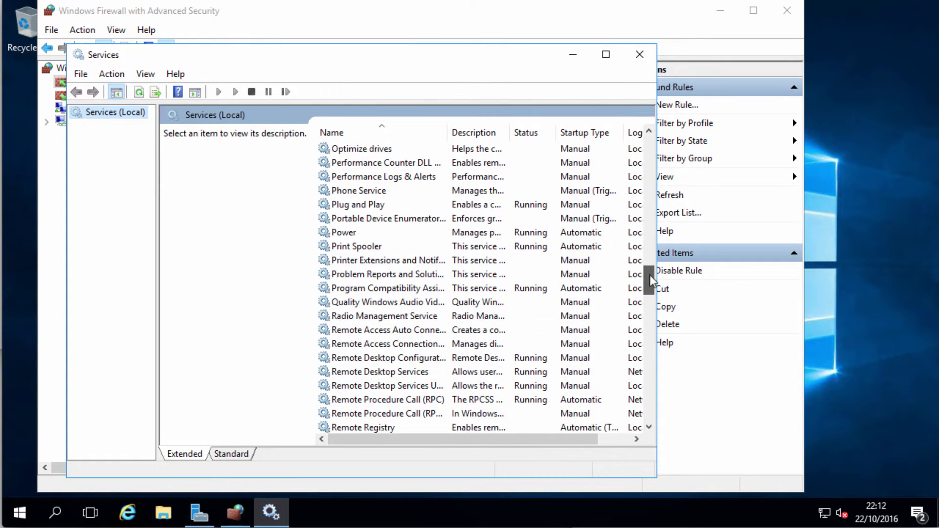
pyautogui.click(516, 429)
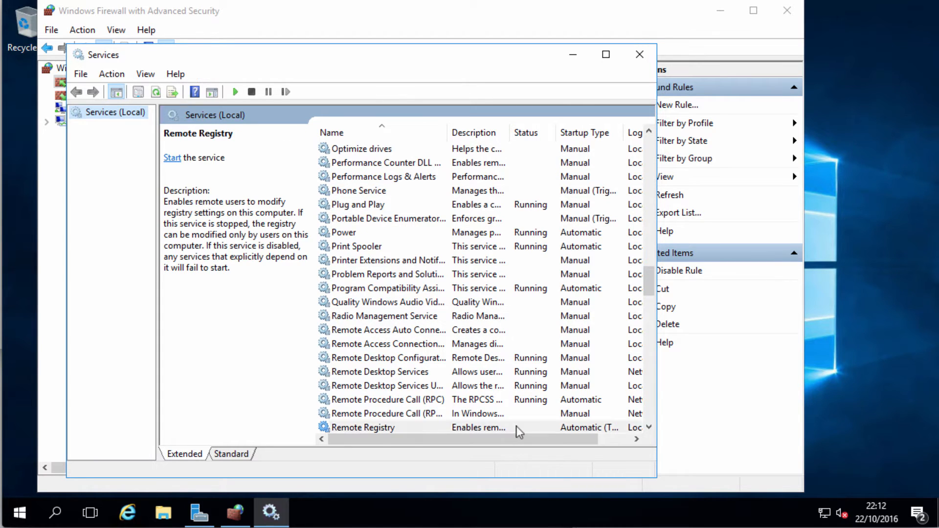
pyautogui.click(236, 92)
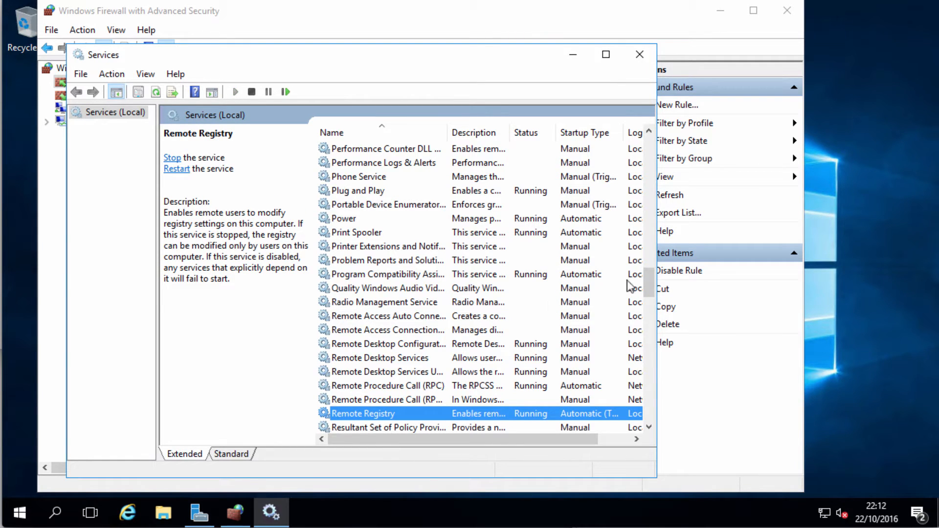
# Step: Set the SQL Server Browser service's startup type to Automatic and start the service
pyautogui.moveTo(649, 278); pyautogui.dragTo(655, 311)
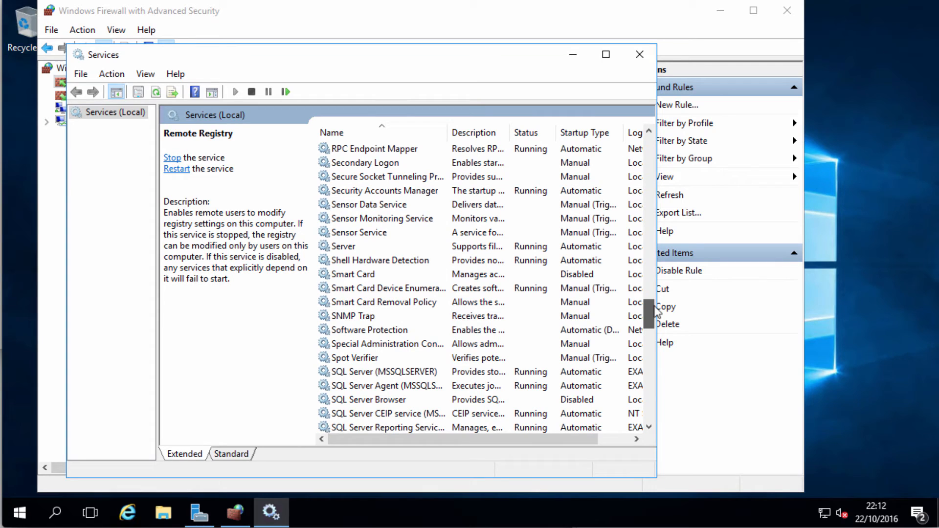
pyautogui.click(540, 401)
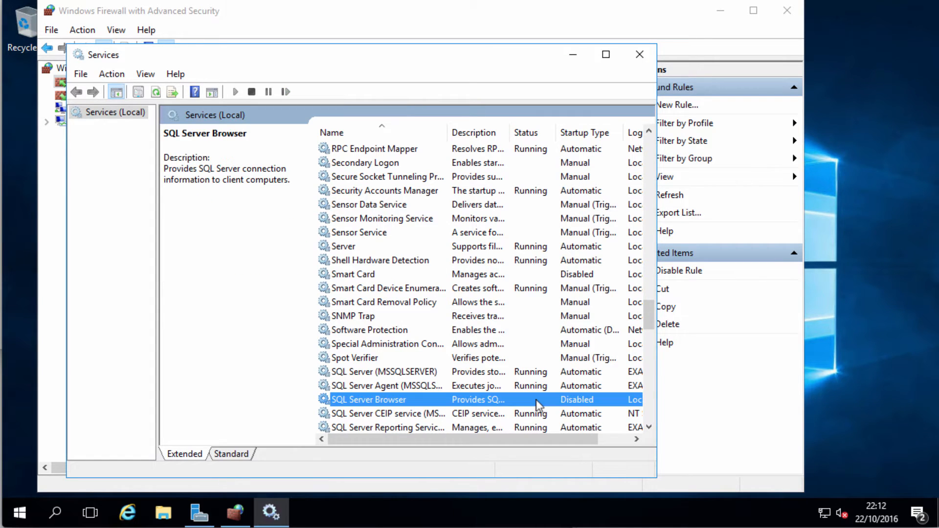
pyautogui.doubleClick(511, 401)
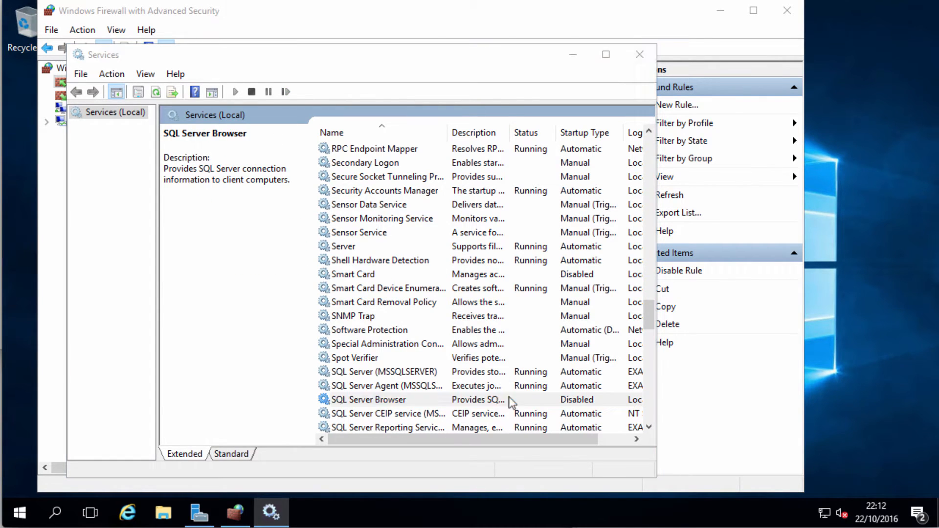
pyautogui.click(331, 254)
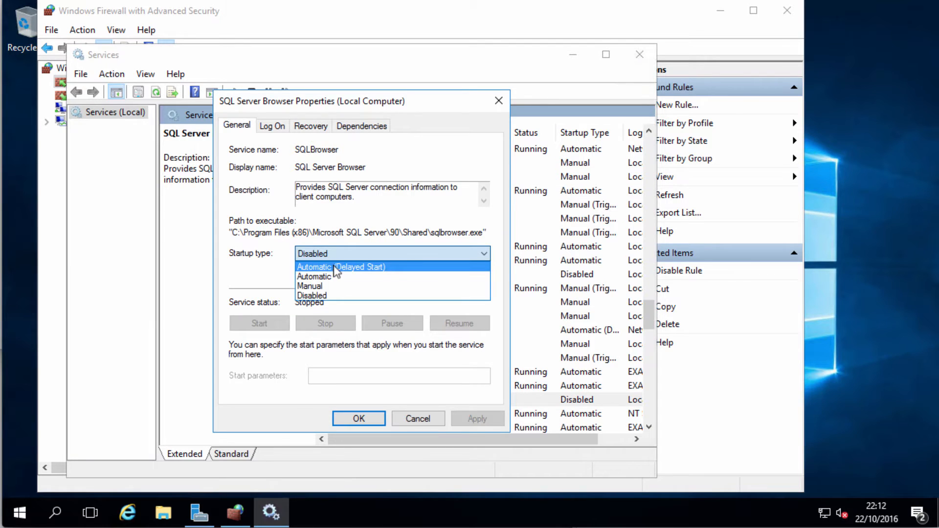
pyautogui.click(337, 277)
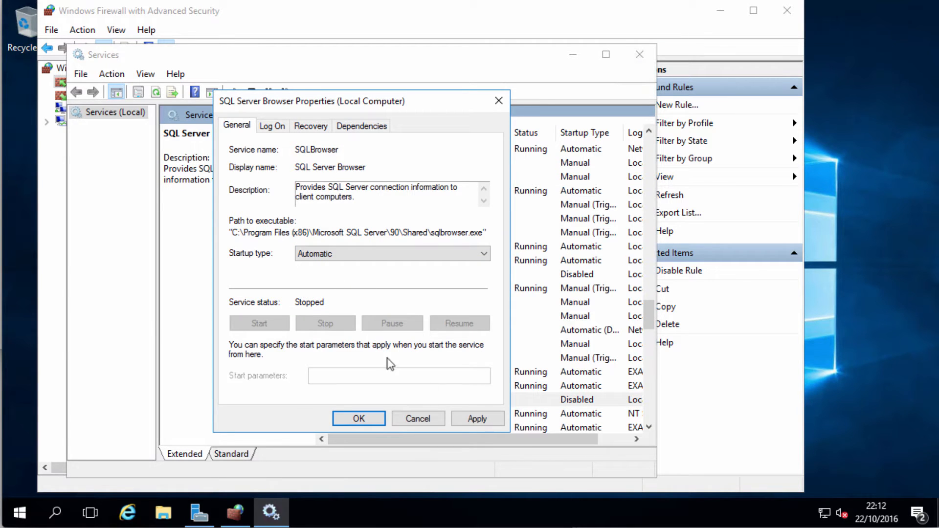
pyautogui.click(477, 419)
pyautogui.click(256, 323)
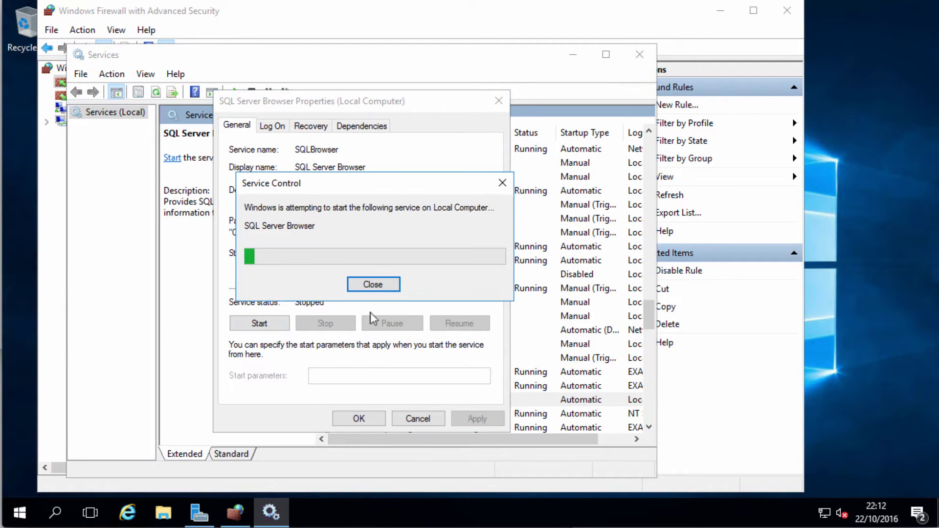
pyautogui.click(359, 418)
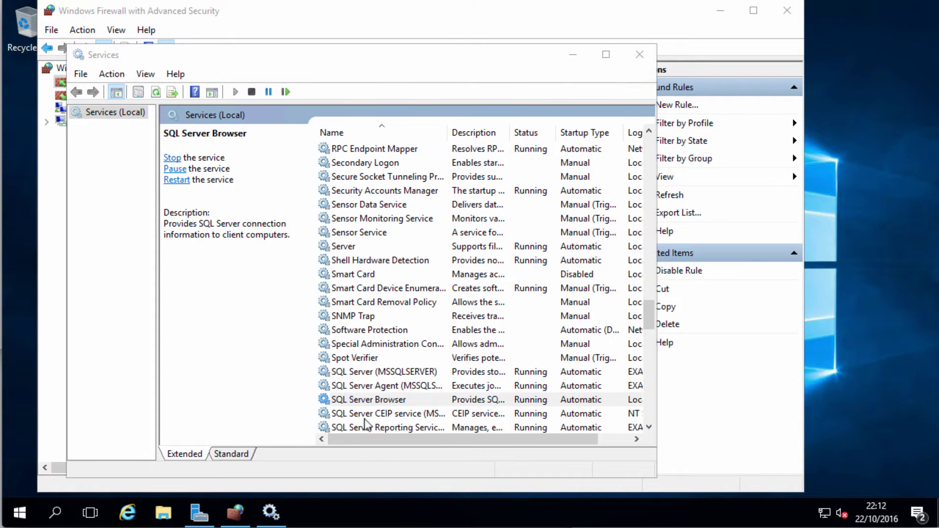
# Step: Minimize the SQL server's windows, return to the roles wizard on sccm01, recheck the connection to SQL-SCCM-01 and continue past the database page
pyautogui.click(573, 54)
pyautogui.click(721, 12)
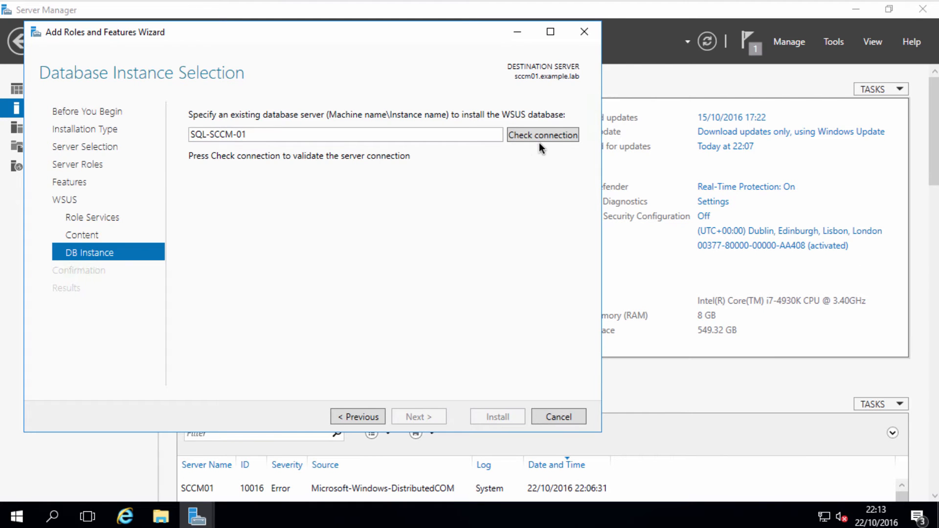
pyautogui.click(542, 135)
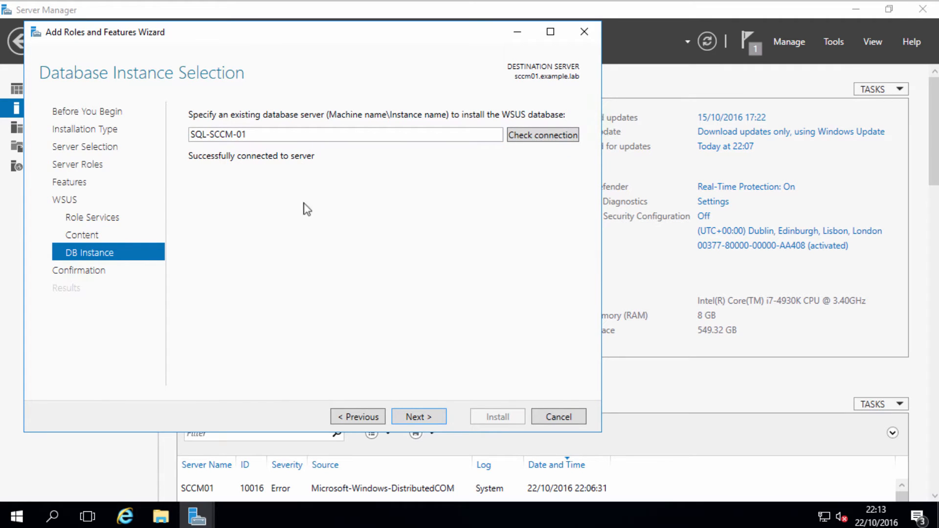
pyautogui.click(410, 417)
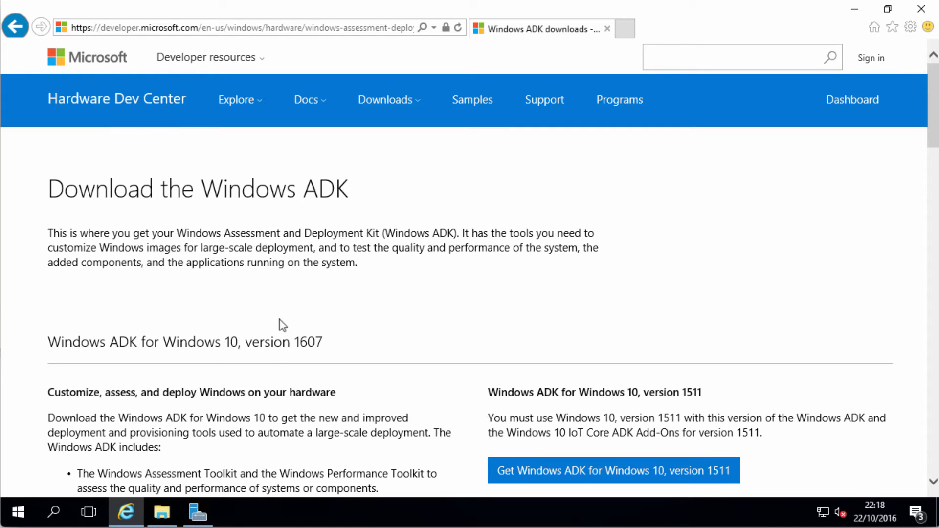
# Step: From the Windows ADK download page in Internet Explorer, get and run the ADK installer for Windows 10, version 1607
pyautogui.scroll(-5, 282, 322)
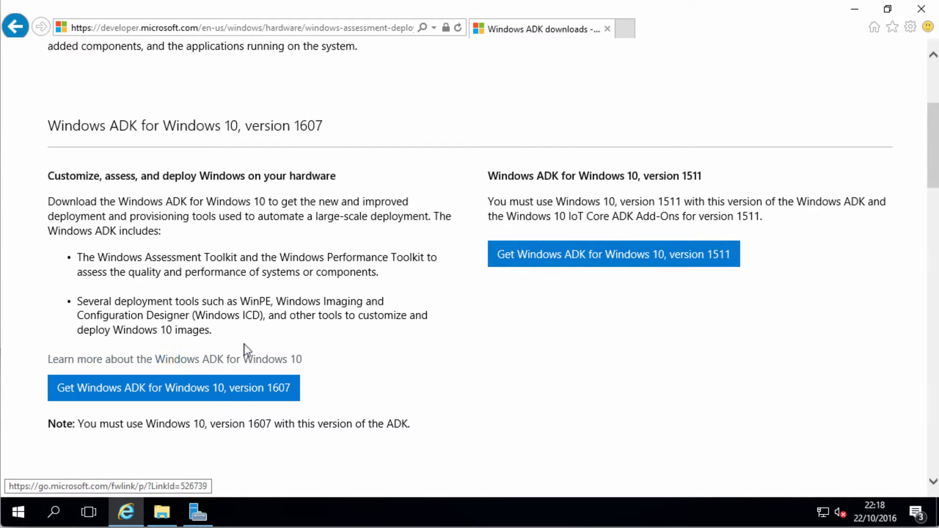
pyautogui.click(275, 395)
pyautogui.click(657, 483)
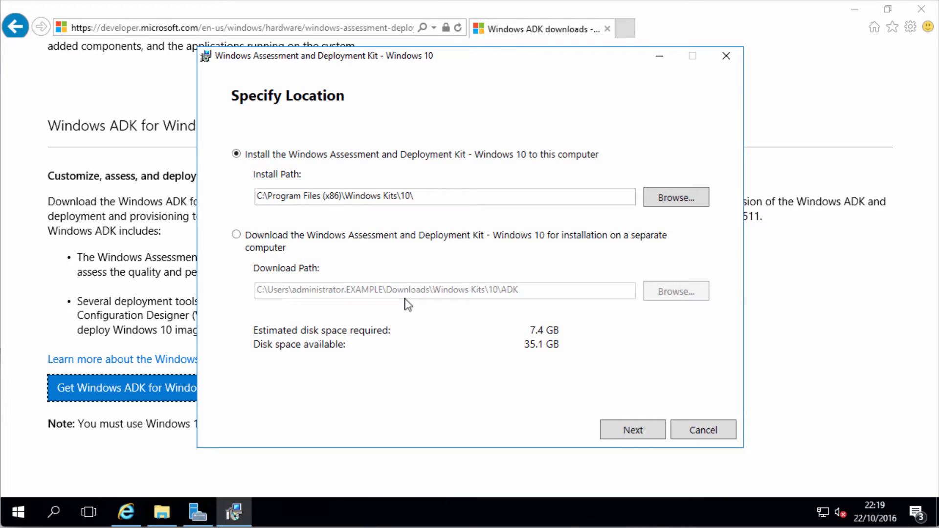
# Step: Keep the default ADK install path, choose No for Windows Kits usage data participation, and proceed to the license agreement
pyautogui.click(621, 429)
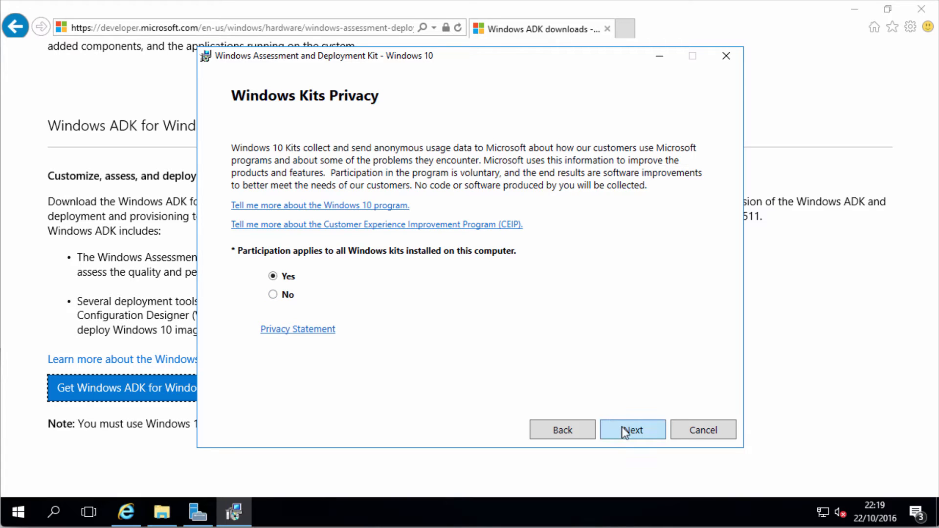
pyautogui.click(280, 297)
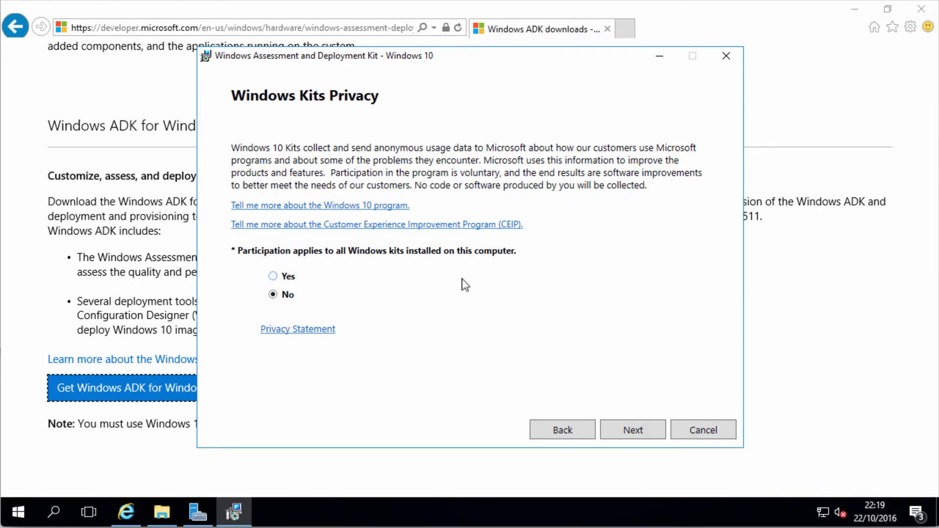
pyautogui.click(629, 433)
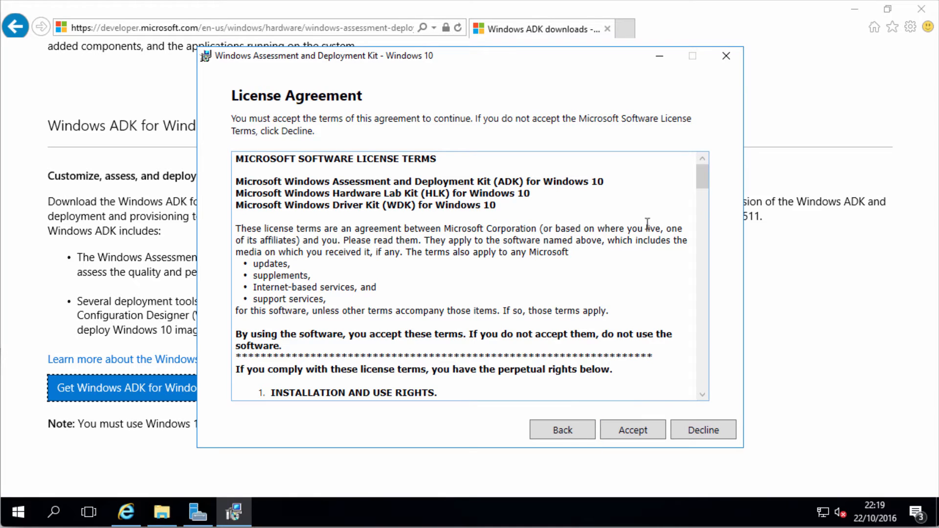
# Step: Accept the ADK license terms and deselect Imaging And Configuration Designer, Configuration Designer, Windows Performance Toolkit, Windows Assessment Services and Microsoft SQL Server 2012 Express
pyautogui.moveTo(706, 191); pyautogui.dragTo(700, 397)
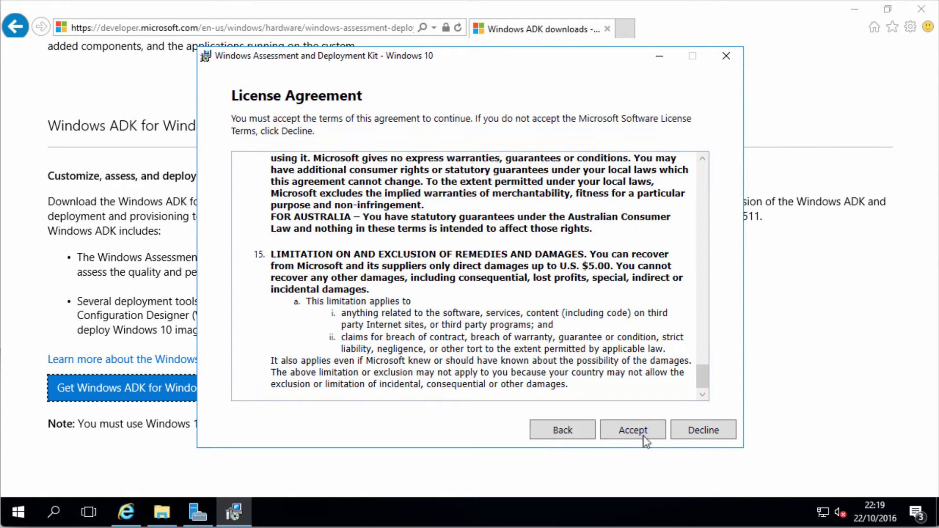
pyautogui.click(642, 433)
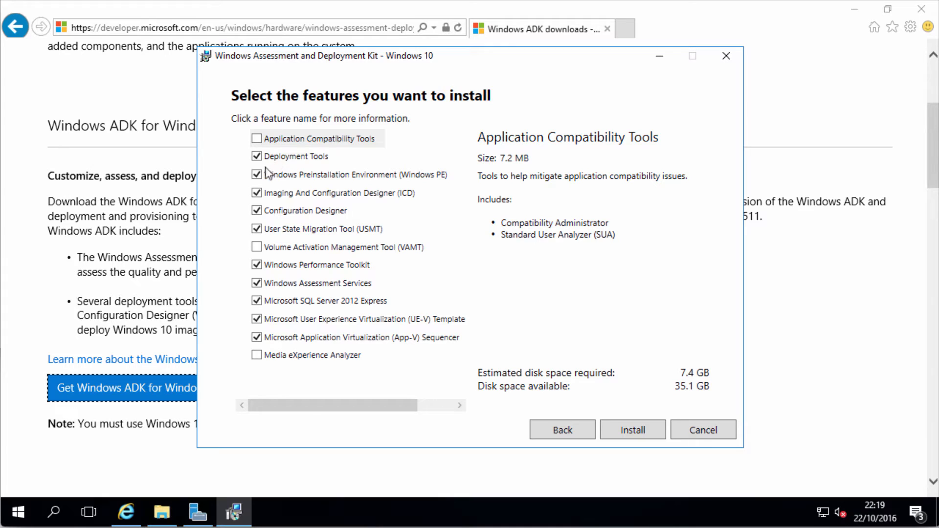
pyautogui.click(256, 194)
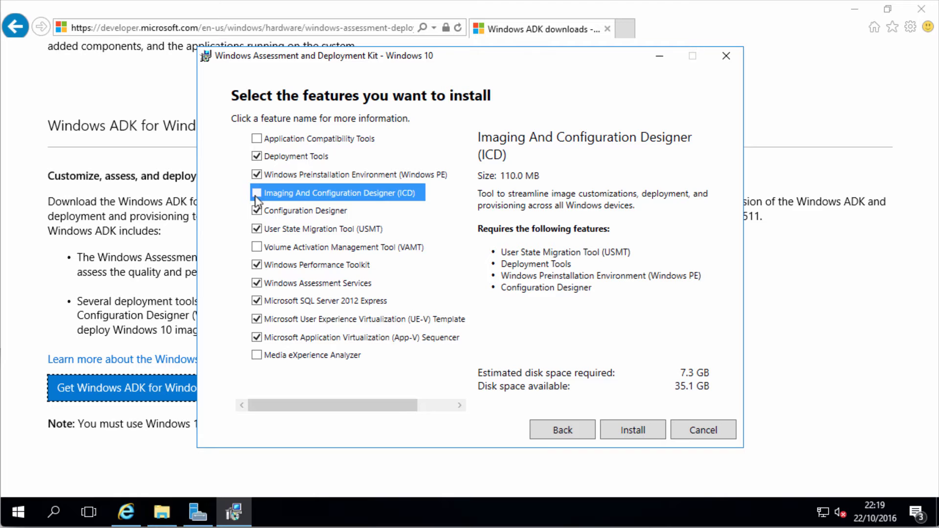
pyautogui.click(255, 211)
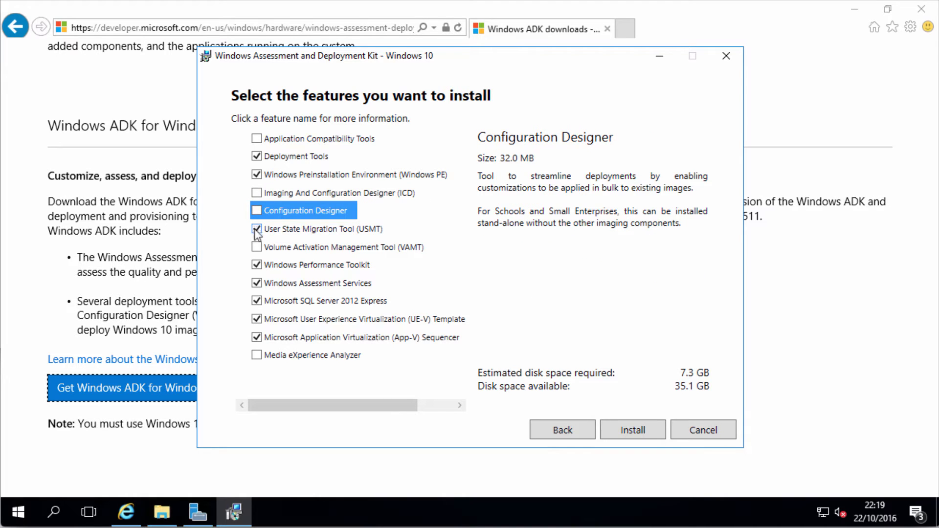
pyautogui.click(256, 265)
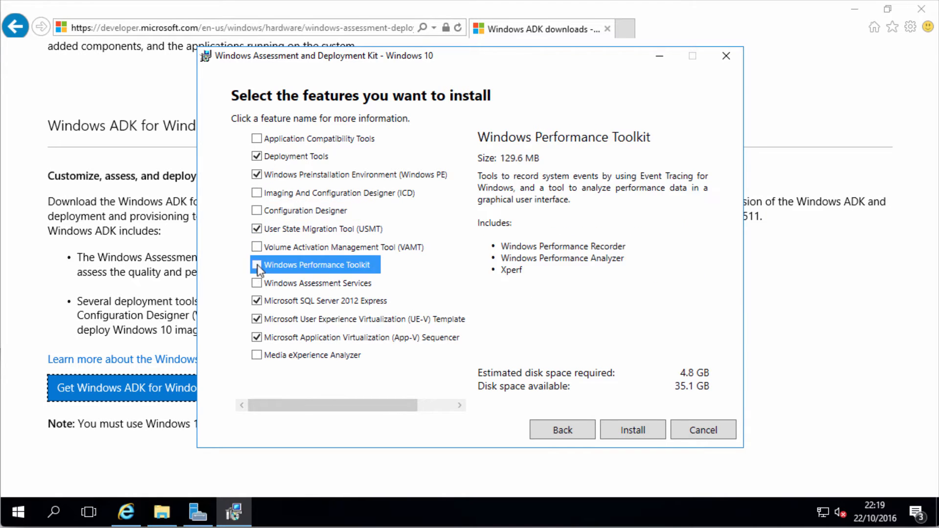
pyautogui.click(256, 301)
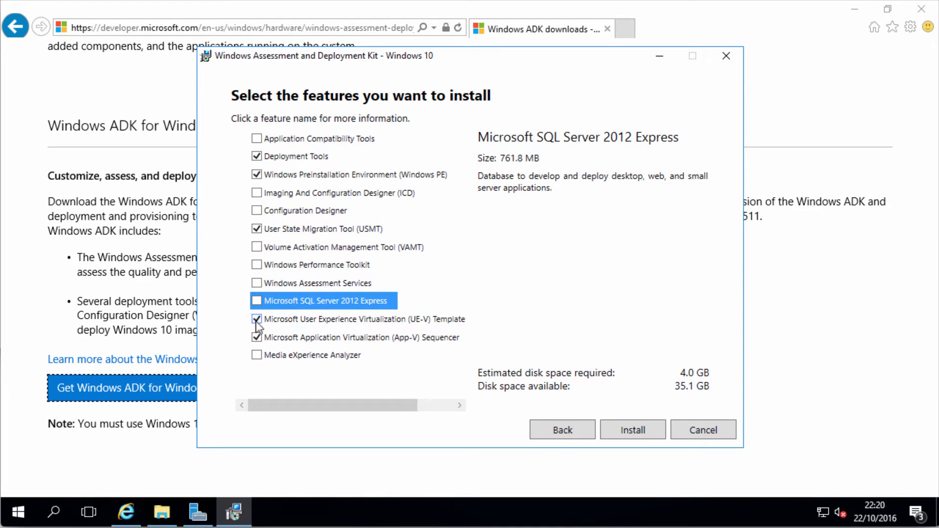
# Step: Deselect the UE-V Template Generator and App-V Sequencer, install the remaining ADK features and close the installer
pyautogui.click(256, 320)
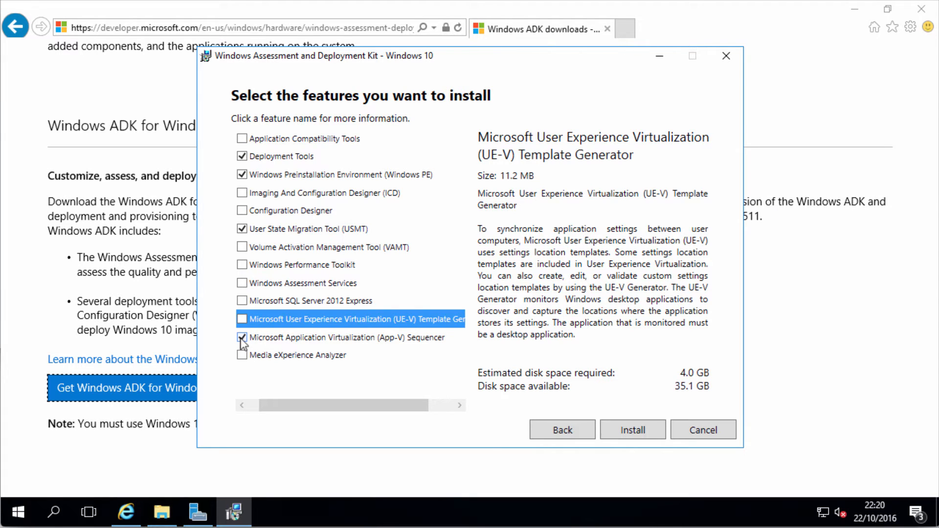
pyautogui.click(346, 339)
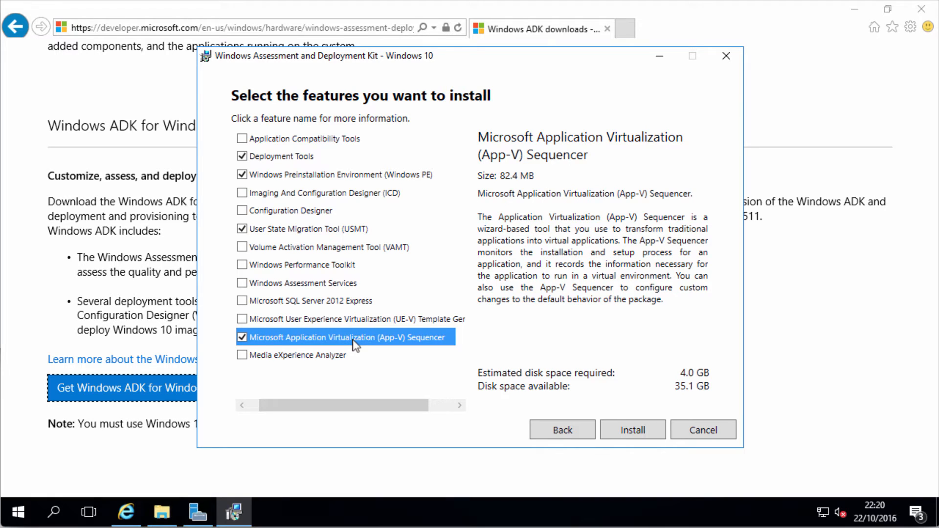
pyautogui.click(242, 337)
pyautogui.click(311, 196)
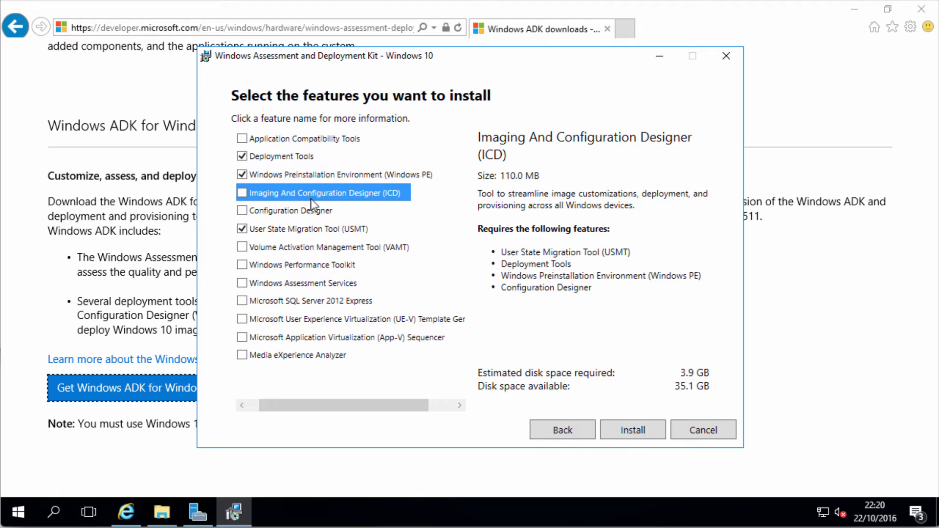
pyautogui.click(633, 431)
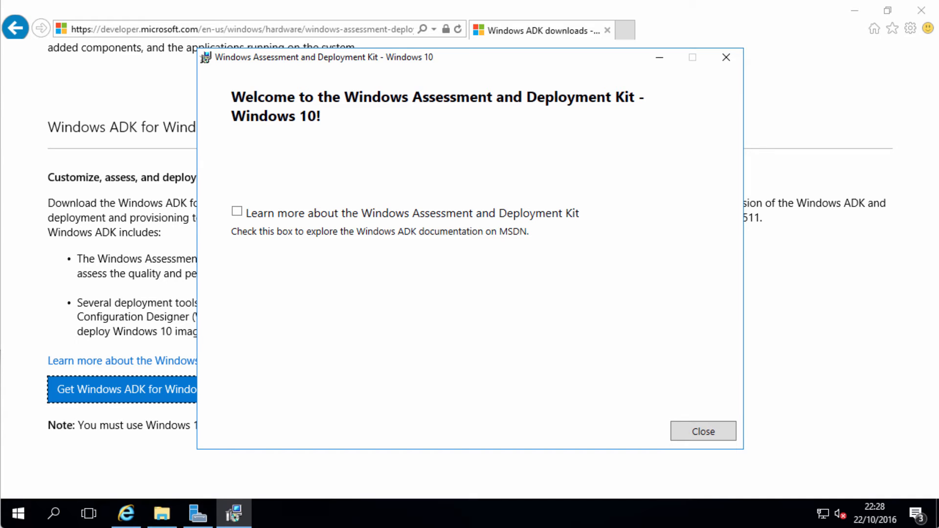
pyautogui.click(717, 431)
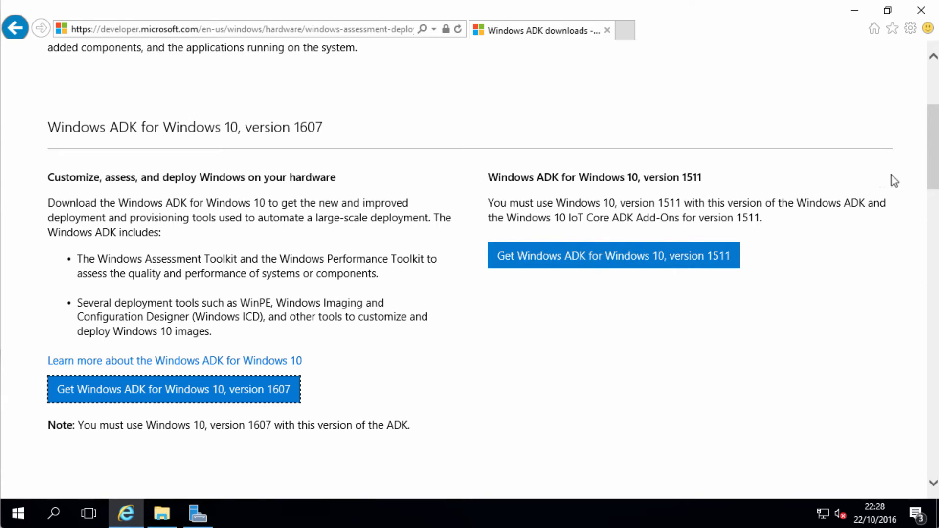
# Step: Run splash from DVD Drive (D:), minimize File Explorer, start the Configuration Manager setup and continue past its introduction
pyautogui.click(166, 512)
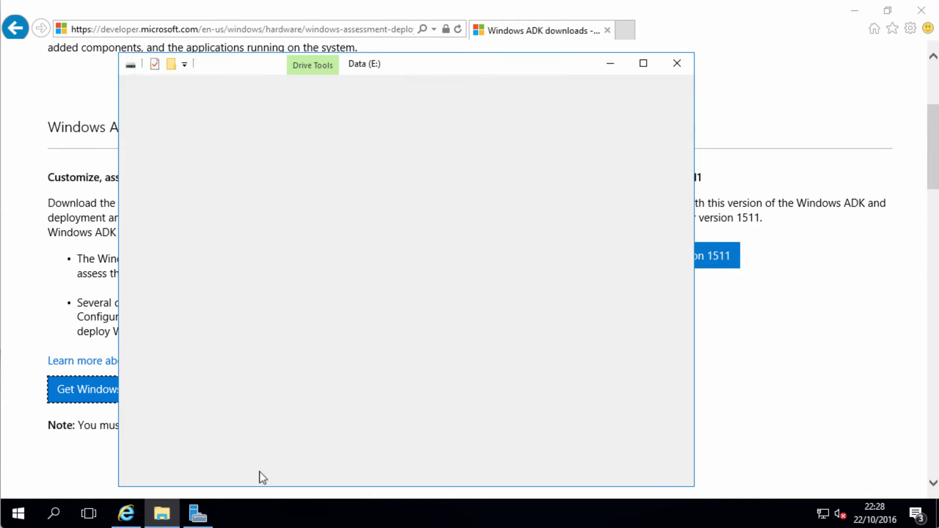
pyautogui.click(188, 374)
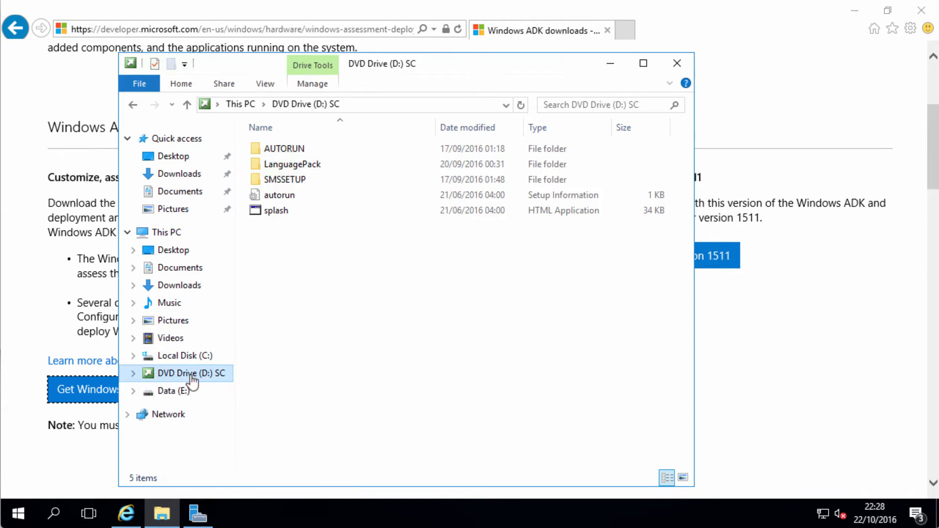
pyautogui.doubleClick(291, 211)
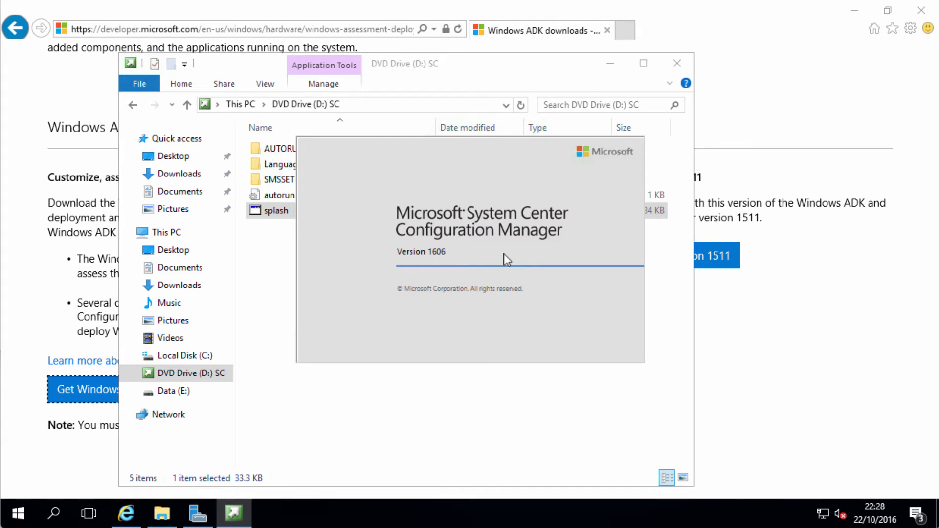
pyautogui.click(611, 65)
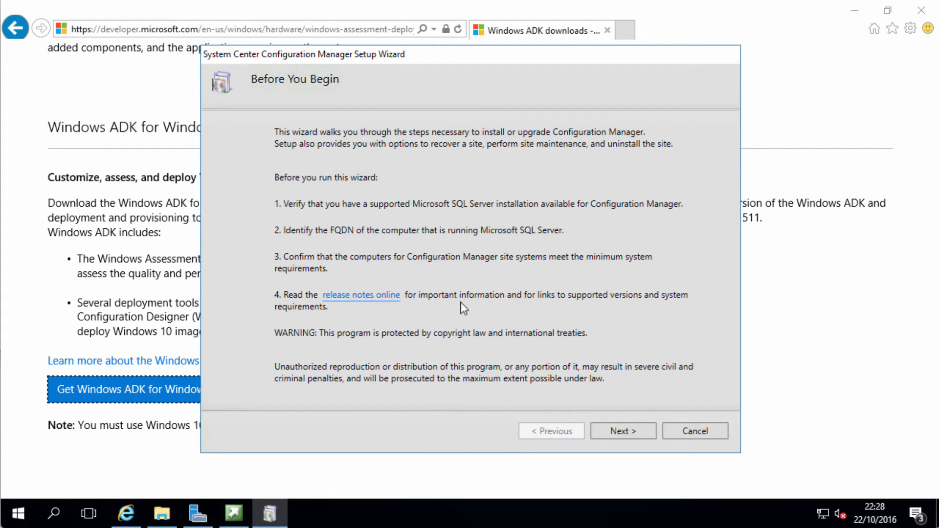
pyautogui.click(605, 430)
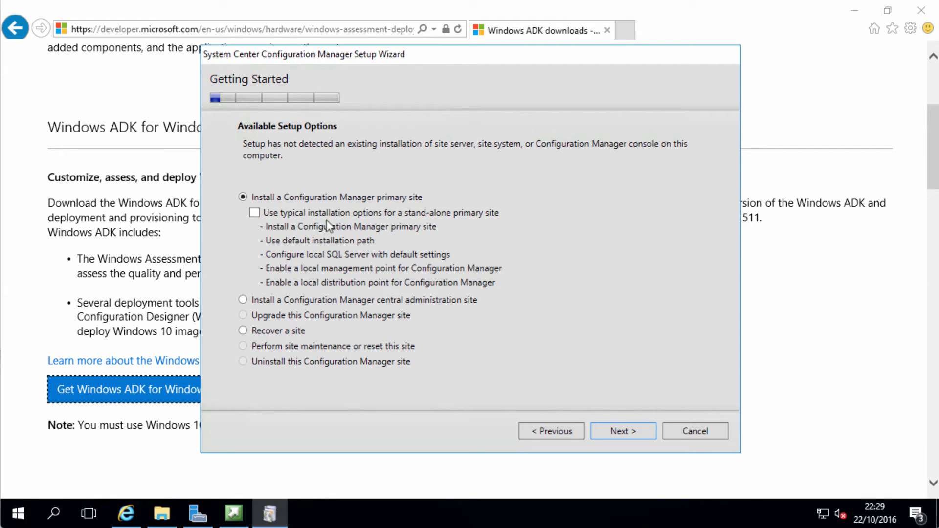
# Step: Choose to install a Configuration Manager primary site without typical options, and select the evaluation edition
pyautogui.click(333, 300)
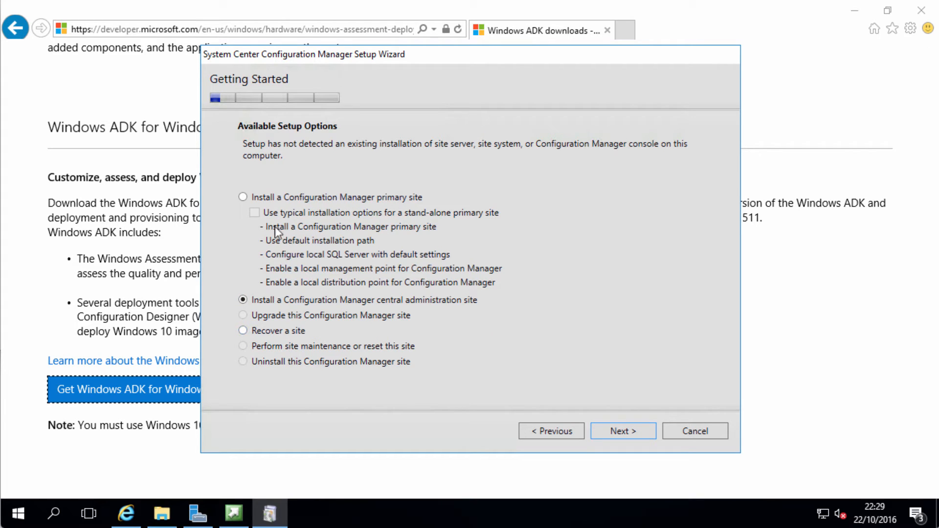
pyautogui.click(275, 197)
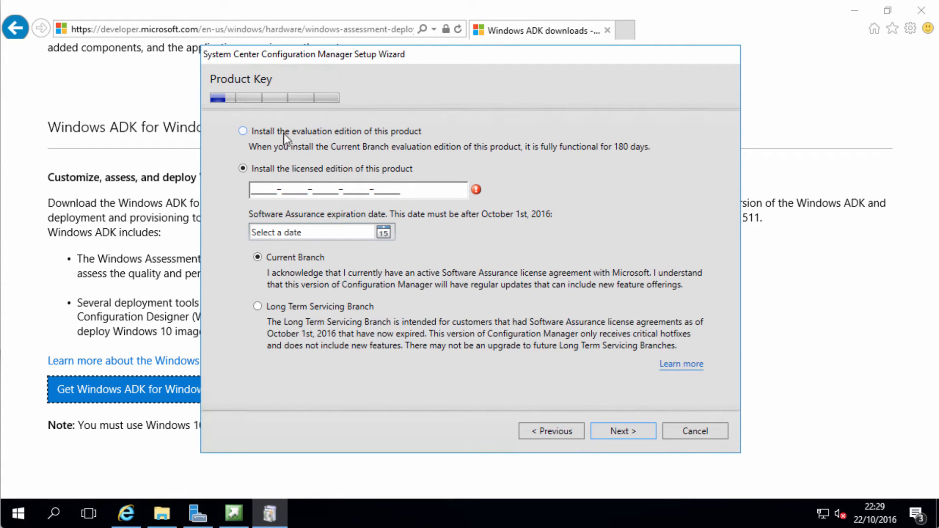
pyautogui.click(286, 138)
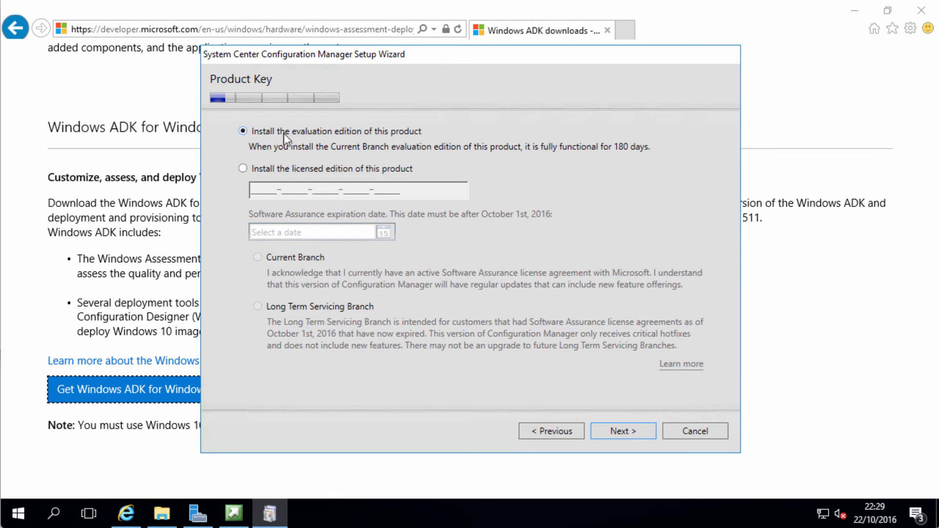
# Step: Preview the licensed edition's Long Term Servicing Branch and Current Branch choices, and switch back to the evaluation edition
pyautogui.click(260, 167)
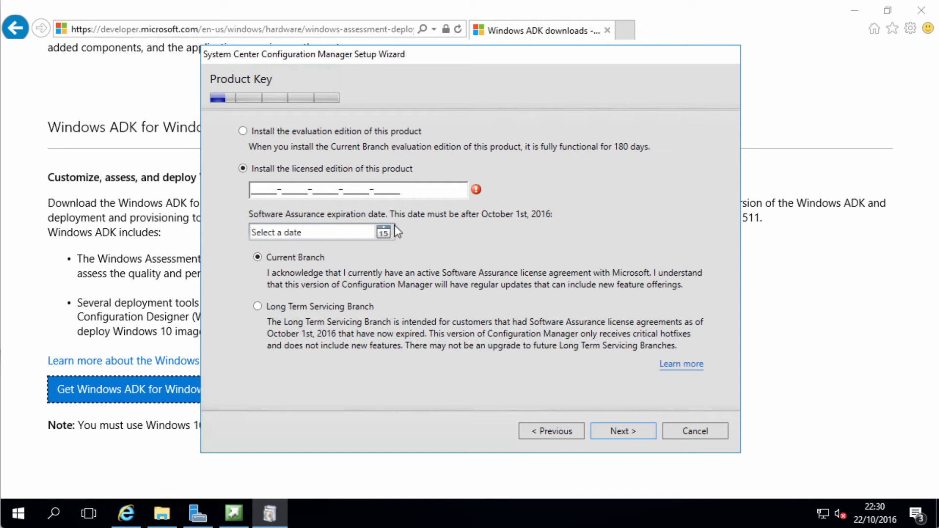
pyautogui.click(250, 131)
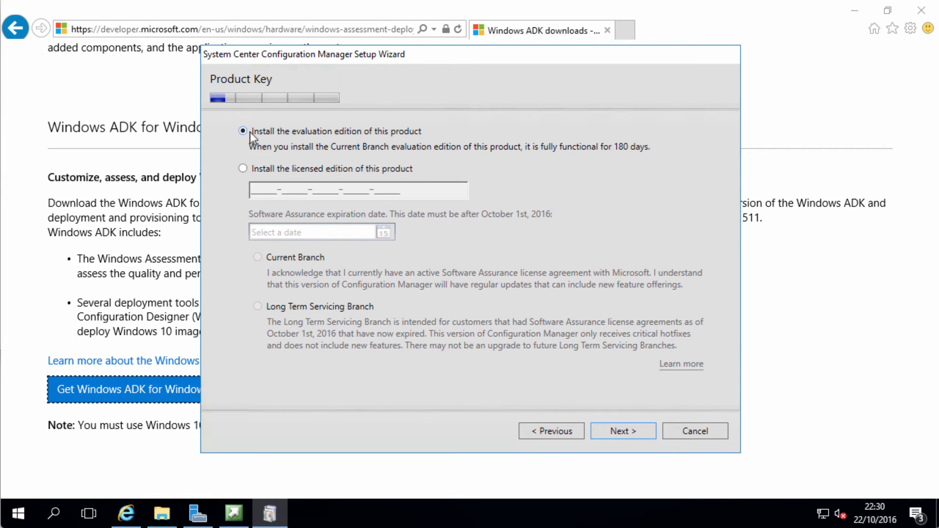
pyautogui.click(242, 168)
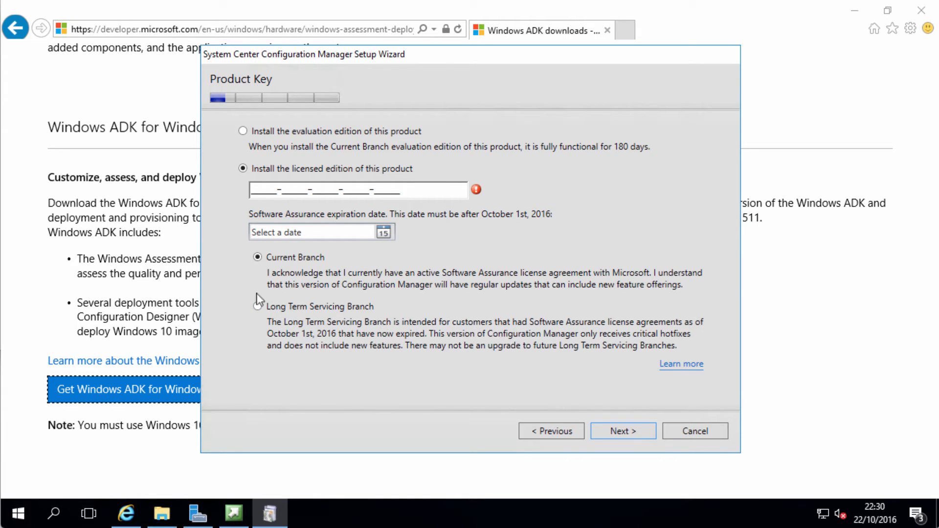
pyautogui.click(259, 306)
pyautogui.click(272, 263)
pyautogui.click(252, 132)
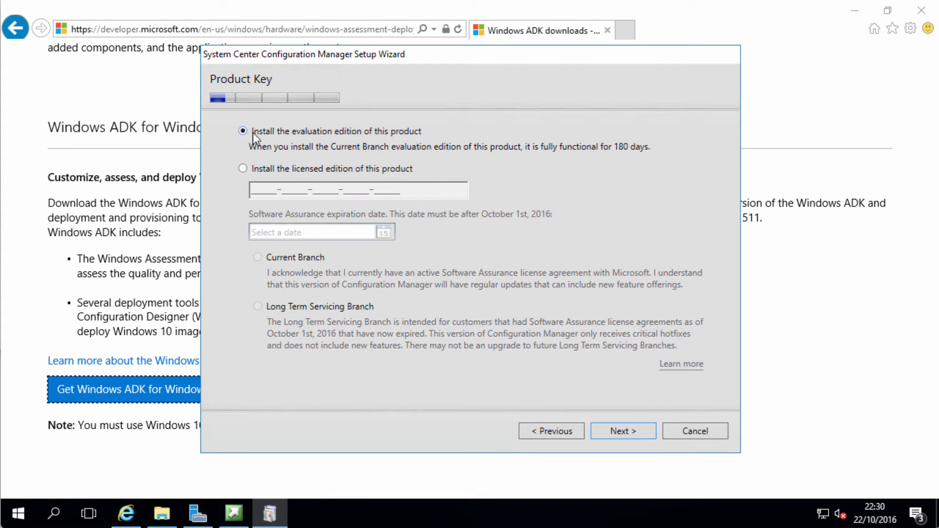
# Step: Continue to the product license terms, accept the Configuration Manager, SQL Server Express, Native Client and Silverlight terms, and proceed
pyautogui.click(611, 432)
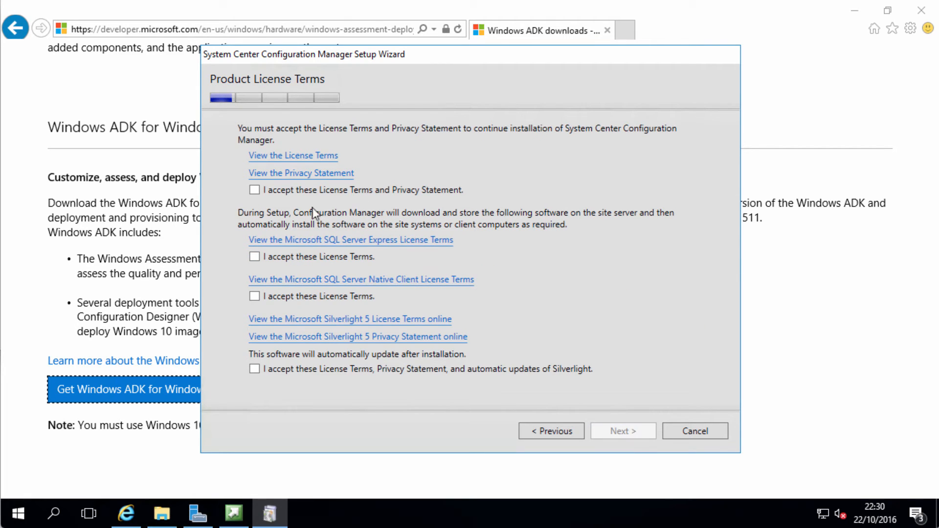
pyautogui.click(253, 190)
pyautogui.click(254, 296)
pyautogui.click(256, 368)
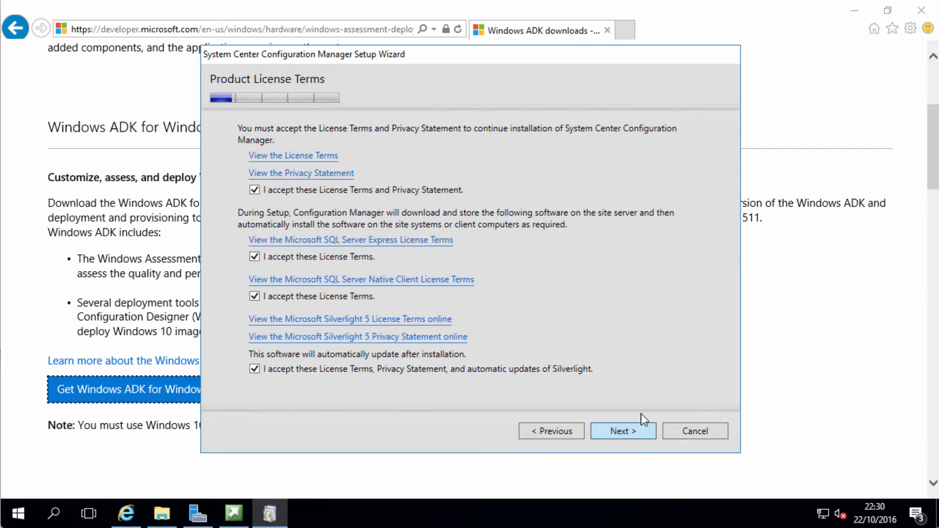
pyautogui.click(631, 431)
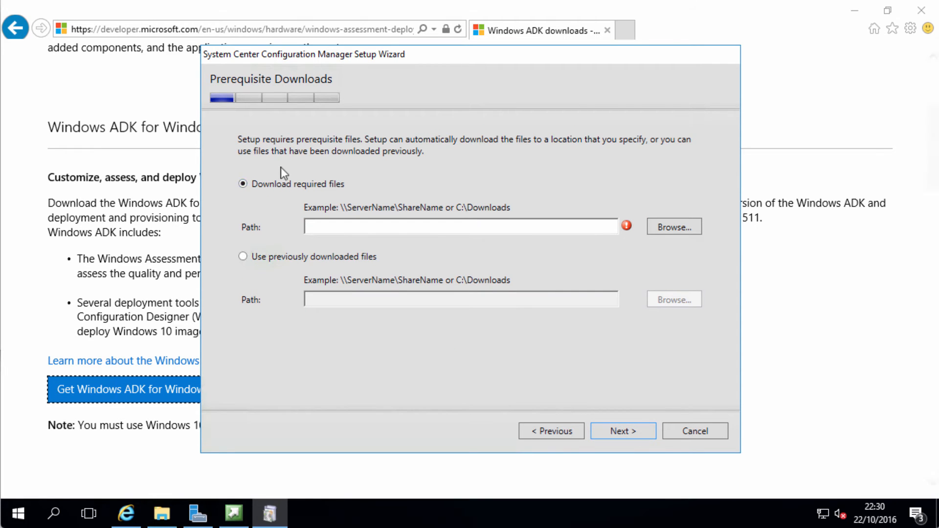
# Step: Use the previously downloaded prerequisite files in e:\prerequisites and continue to the language selection
pyautogui.click(283, 256)
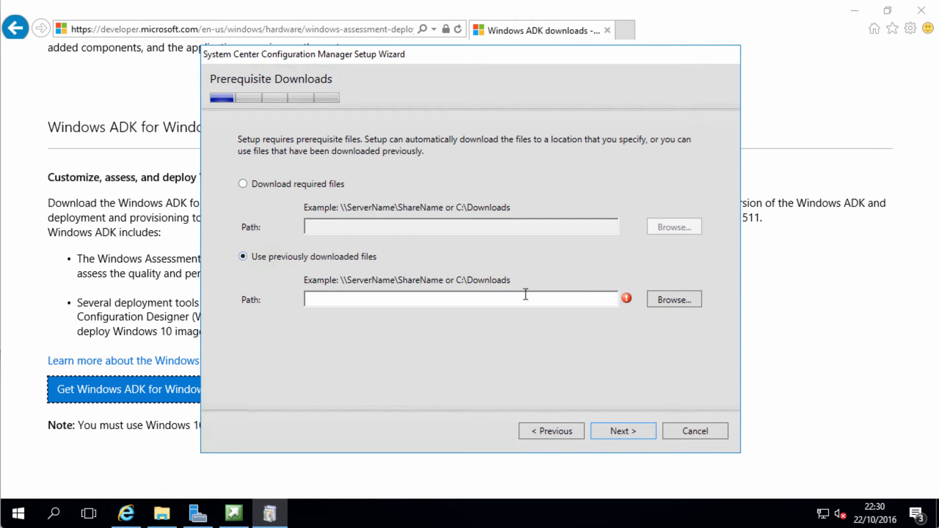
pyautogui.click(496, 297)
pyautogui.write('e:\\prer')
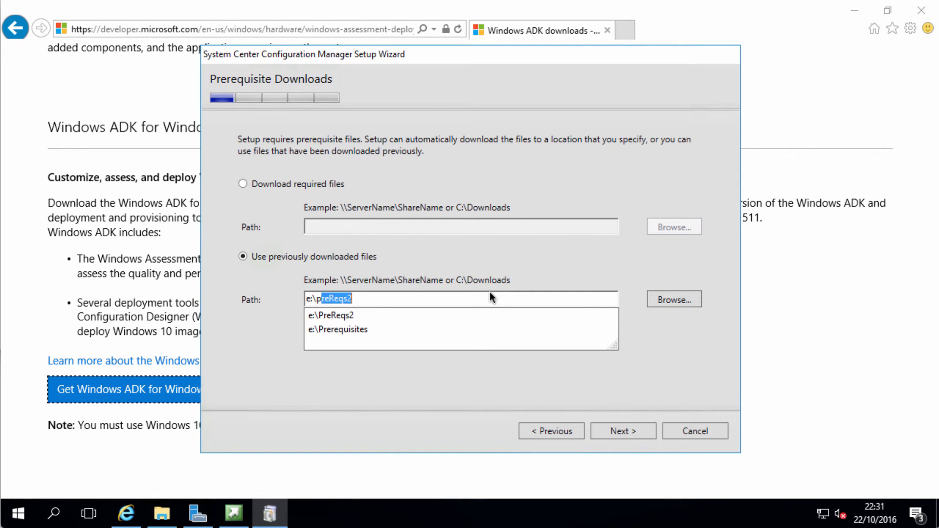
pyautogui.write('equisites')
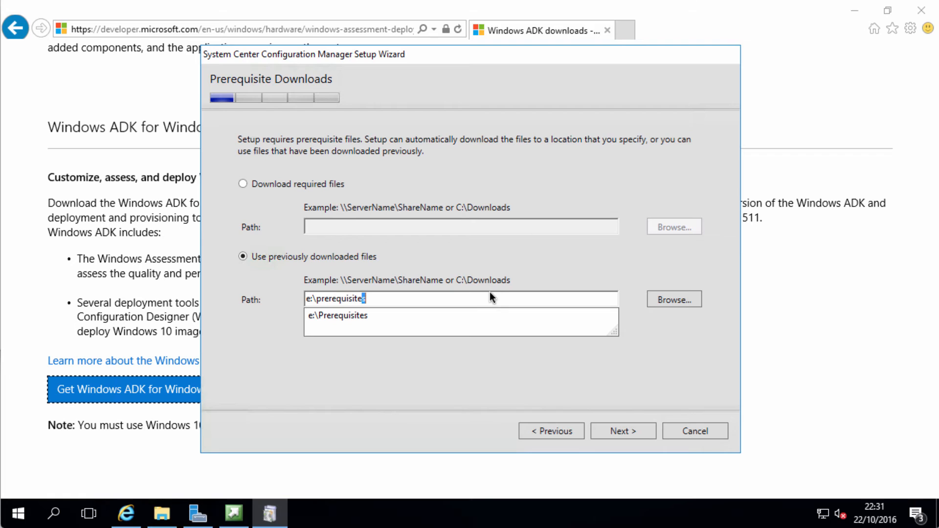
pyautogui.click(616, 432)
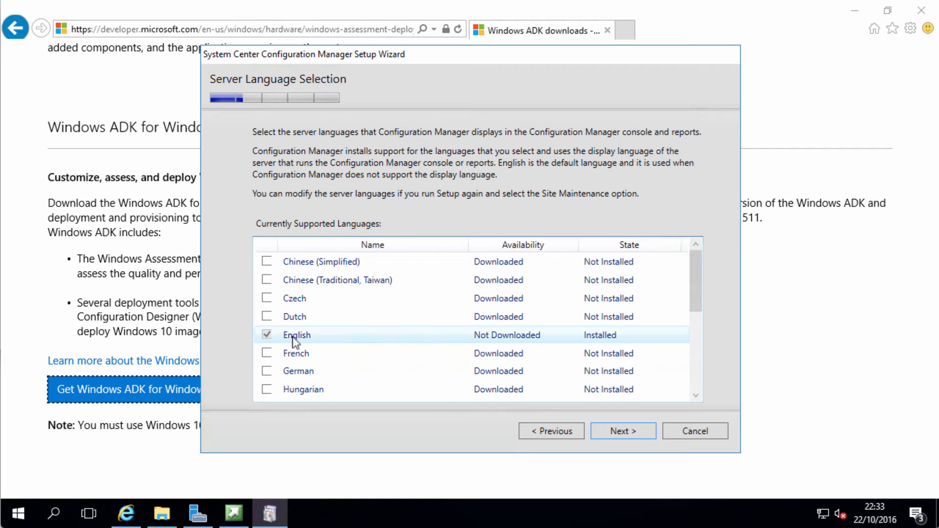
# Step: Keep English as the only server and client language and proceed to the site and installation settings
pyautogui.click(640, 435)
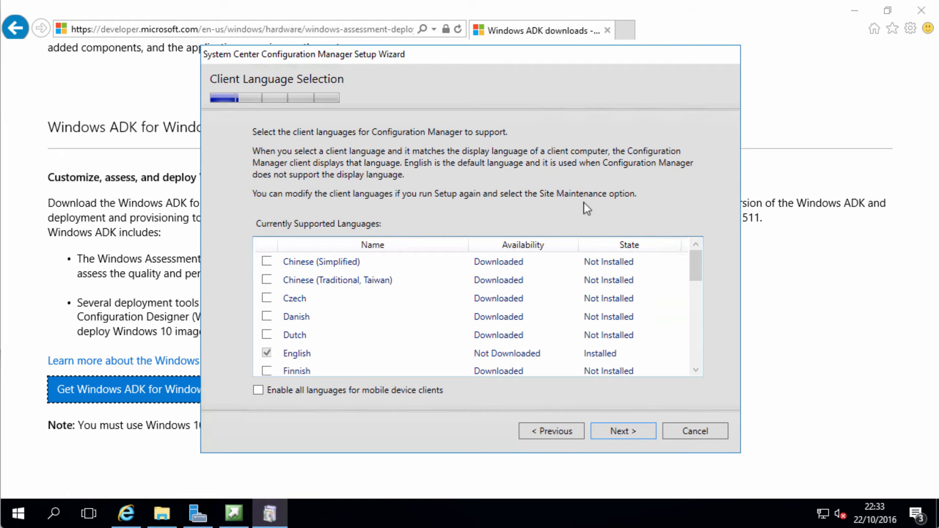
pyautogui.moveTo(695, 266)
pyautogui.mouseDown()
pyautogui.moveTo(699, 361)
pyautogui.moveTo(699, 279)
pyautogui.mouseUp()
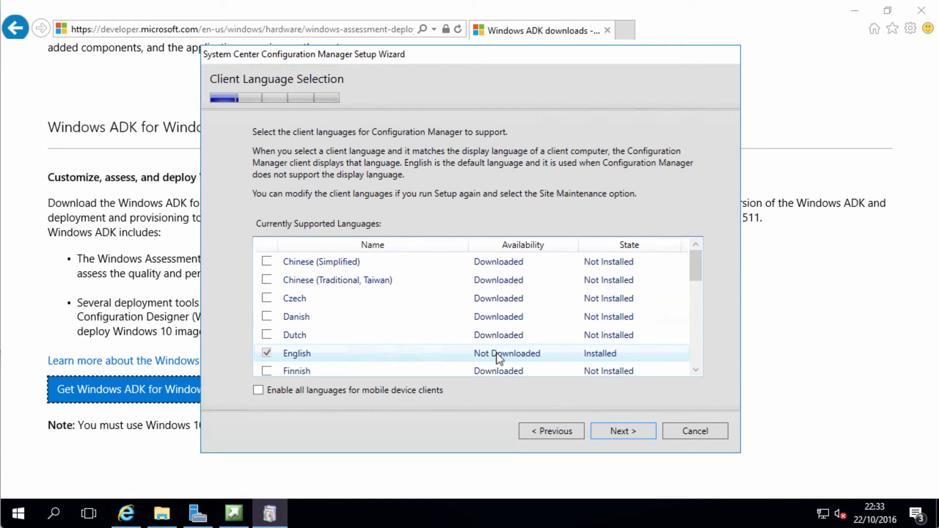
pyautogui.click(616, 430)
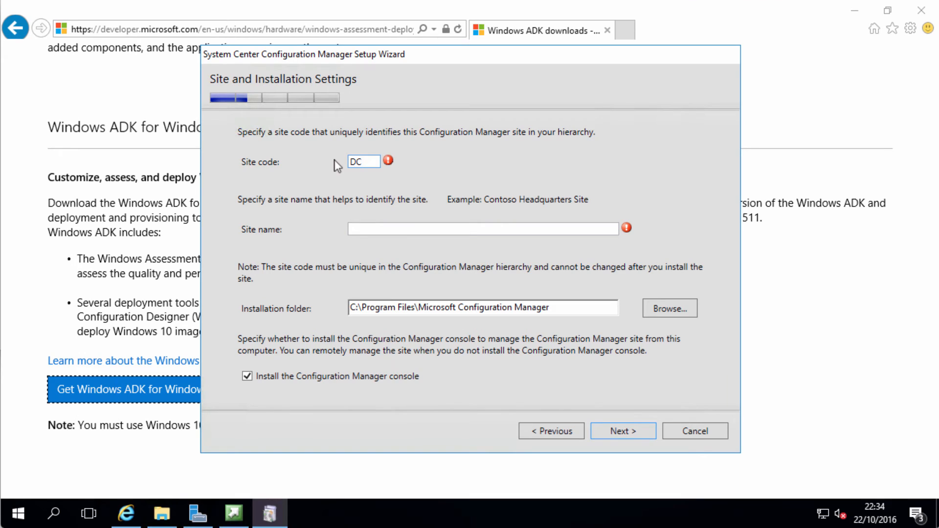
# Step: Set the site code to DC1 and the site name to Central Data Center
pyautogui.write('1')
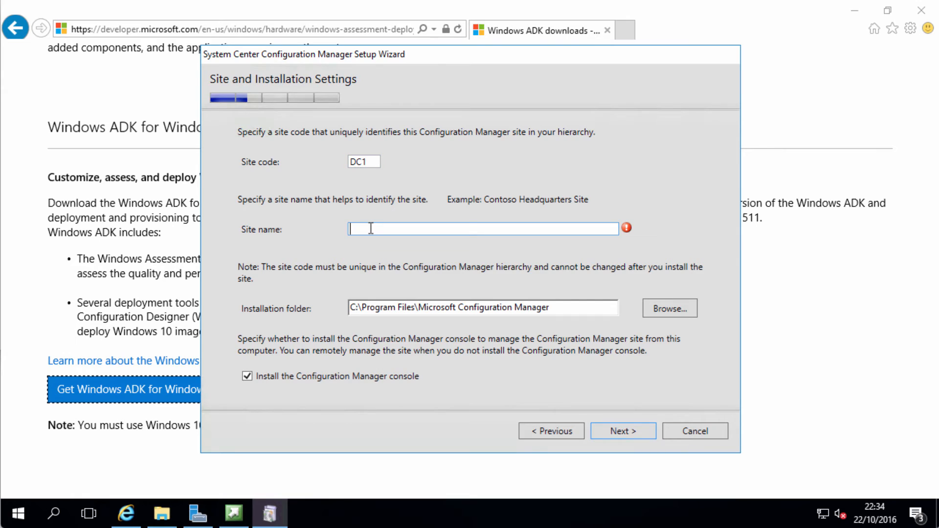
pyautogui.write('Central Data Center')
pyautogui.press('Tab')
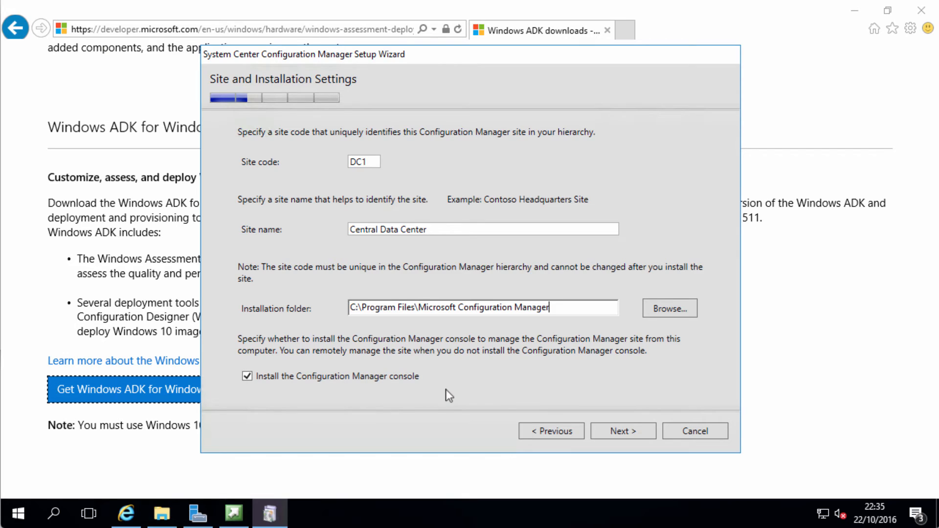
# Step: Keep the default installation folder and console option, and choose to install the primary site as a stand-alone site, confirming the choice
pyautogui.click(607, 432)
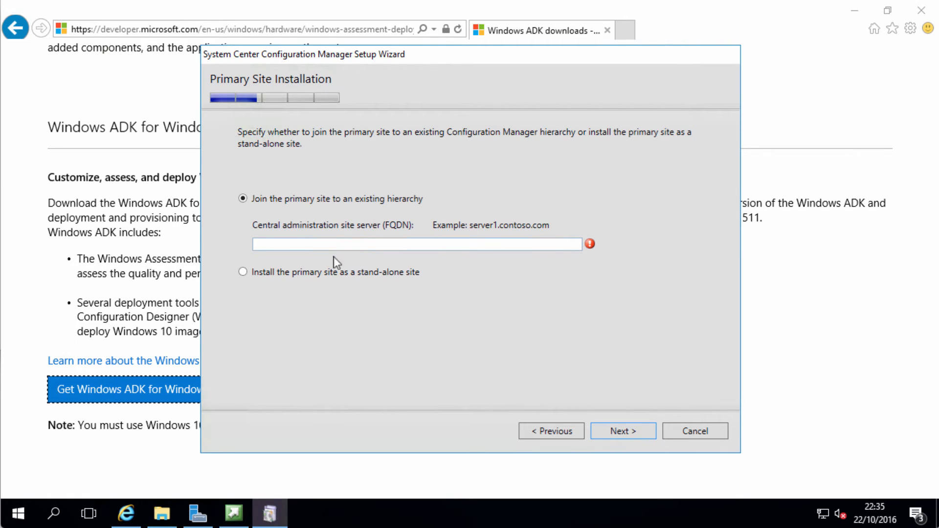
pyautogui.click(329, 274)
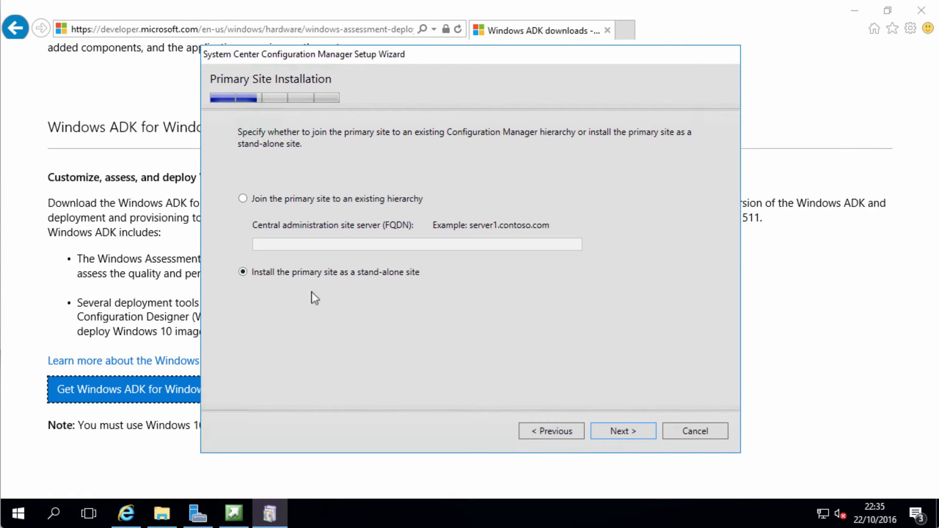
pyautogui.click(623, 434)
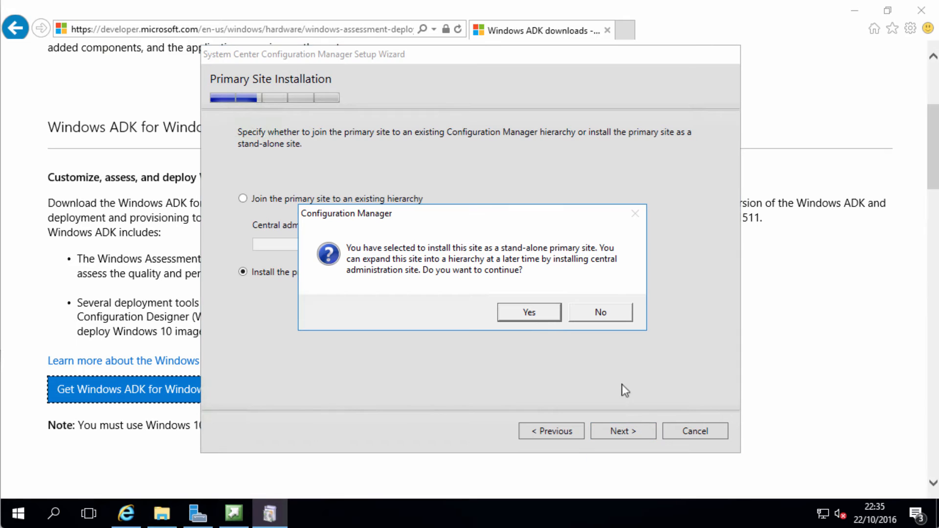
pyautogui.click(546, 315)
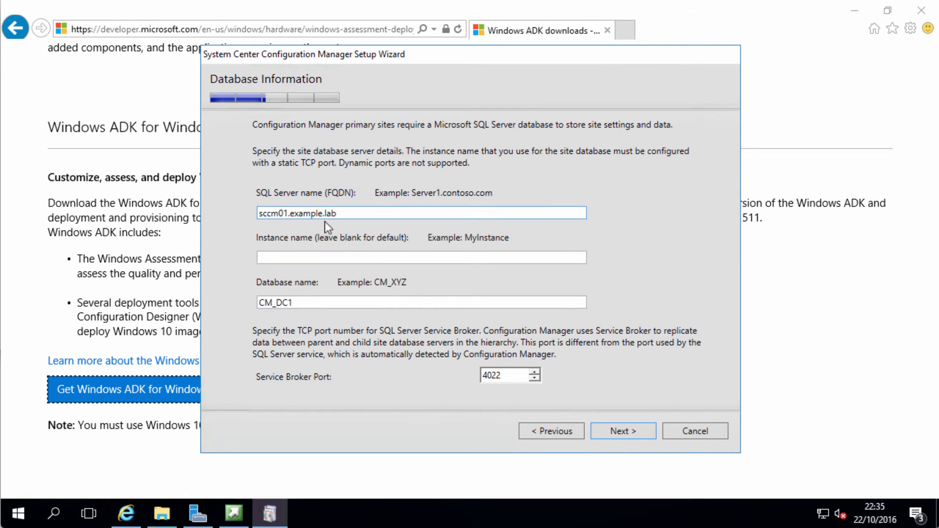
# Step: Set the SQL Server name to sql-sccm-01.example.lab, keep the database name CM_DC1, and continue to the database file locations
pyautogui.click(258, 214)
pyautogui.write('sql-')
pyautogui.press('Right')
pyautogui.press('Right')
pyautogui.press('Right')
pyautogui.press('Right')
pyautogui.press('Right')
pyautogui.press('Left')
pyautogui.write('-')
pyautogui.moveTo(308, 305)
pyautogui.mouseDown()
pyautogui.moveTo(247, 304)
pyautogui.moveTo(295, 306)
pyautogui.mouseUp()
pyautogui.click(276, 304)
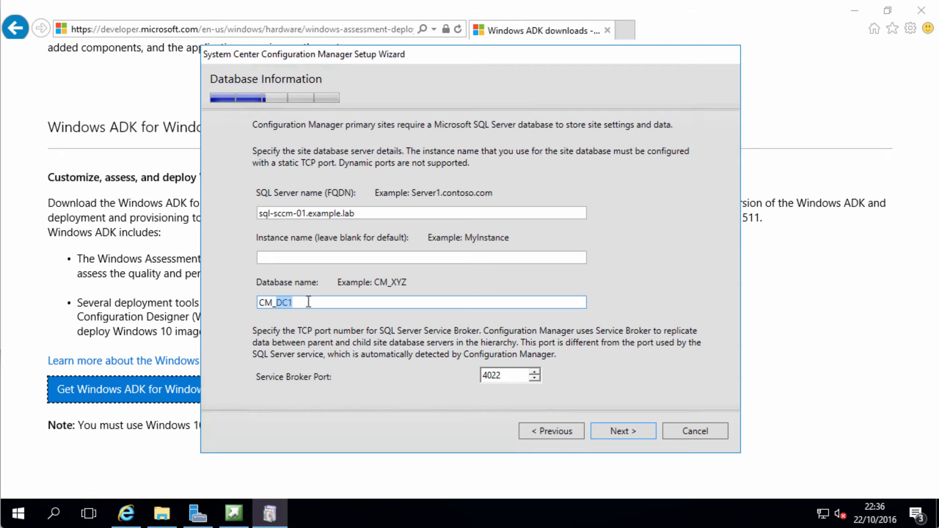
pyautogui.click(304, 303)
pyautogui.moveTo(304, 303); pyautogui.dragTo(248, 303)
pyautogui.click(624, 433)
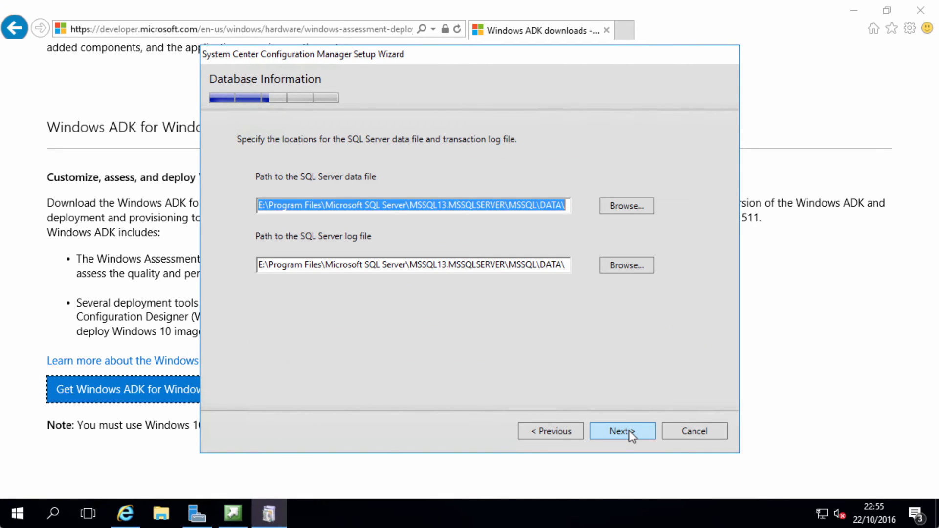
# Step: Keep the default E: drive paths for the SQL Server data and log files and continue to the SMS Provider settings
pyautogui.click(259, 206)
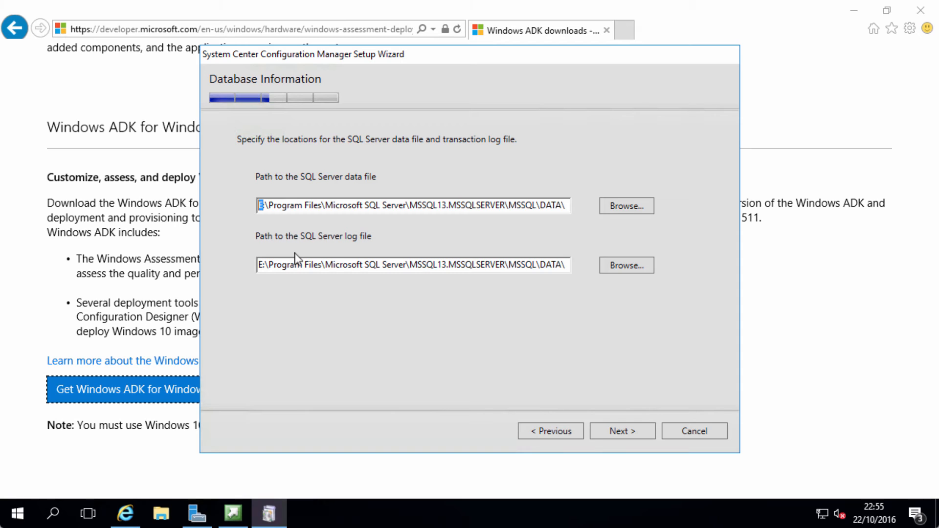
pyautogui.click(268, 206)
pyautogui.moveTo(278, 205); pyautogui.dragTo(256, 207)
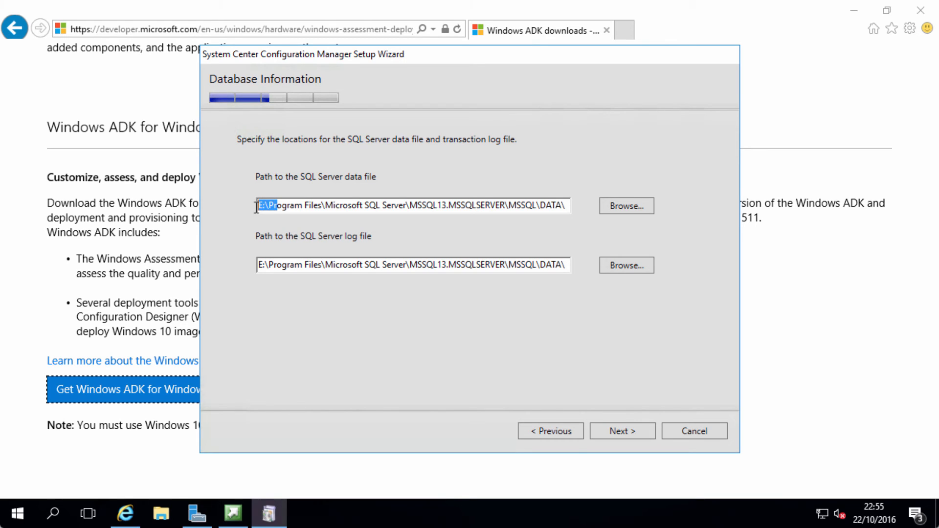
pyautogui.click(288, 205)
pyautogui.click(636, 435)
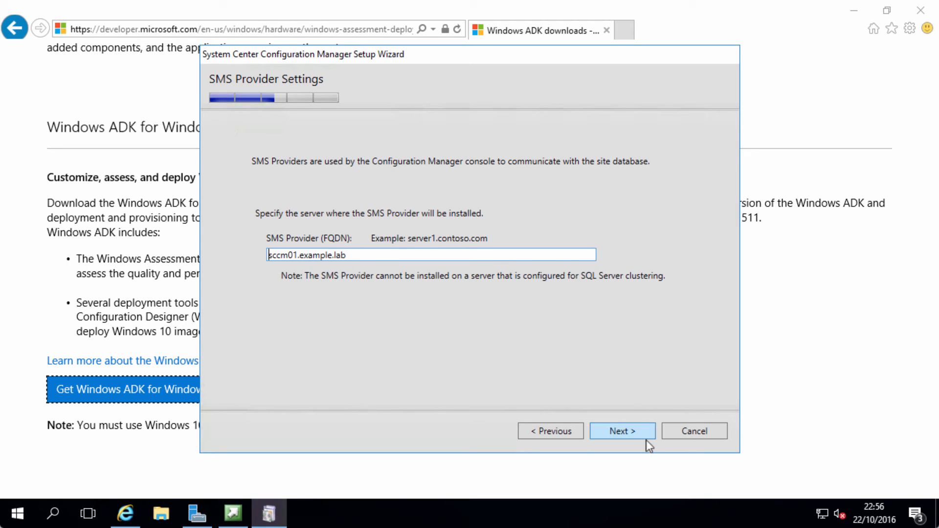
# Step: Keep sccm01.example.lab as the SMS Provider and let clients use HTTPS when a valid PKI certificate and HTTPS-enabled site roles are available
pyautogui.click(631, 432)
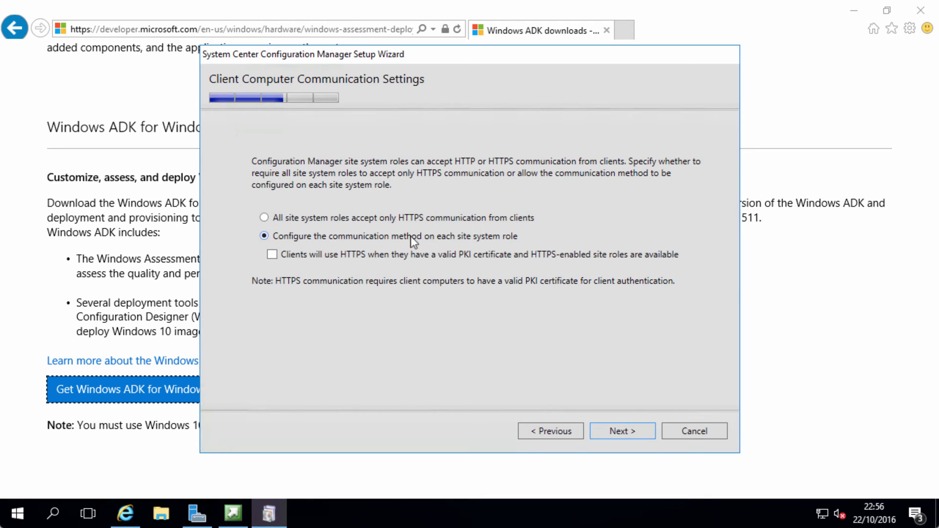
pyautogui.click(373, 255)
pyautogui.click(620, 432)
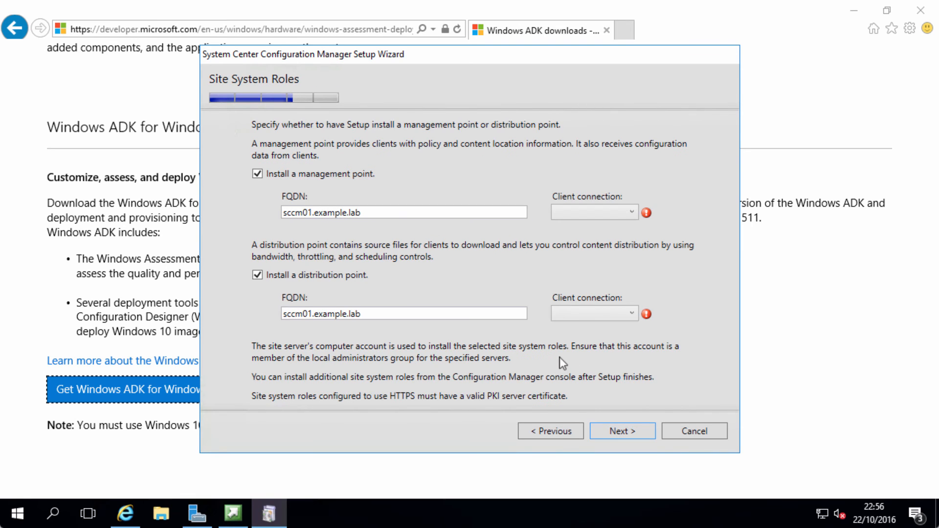
# Step: Set the management point and distribution point client connections to HTTP and continue past the usage data notice to the service connection point setup
pyautogui.click(594, 213)
pyautogui.click(579, 256)
pyautogui.click(592, 315)
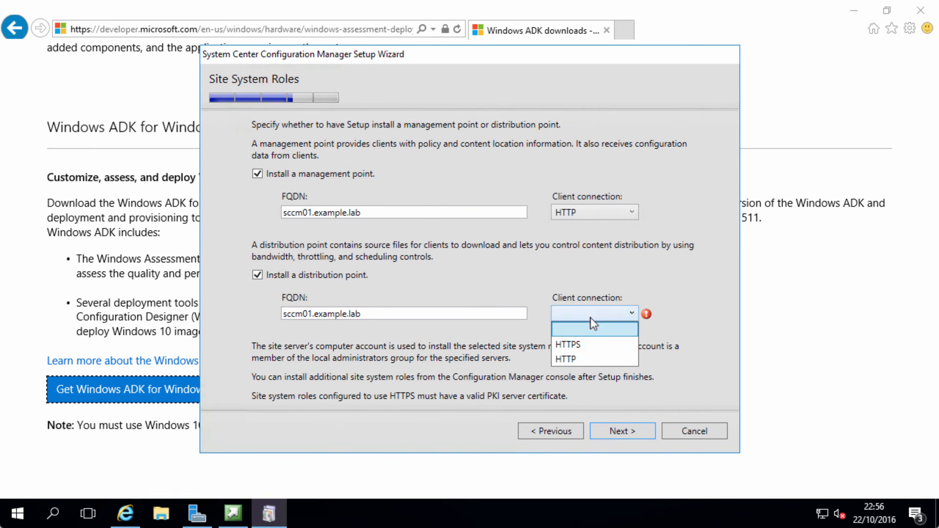
pyautogui.click(583, 359)
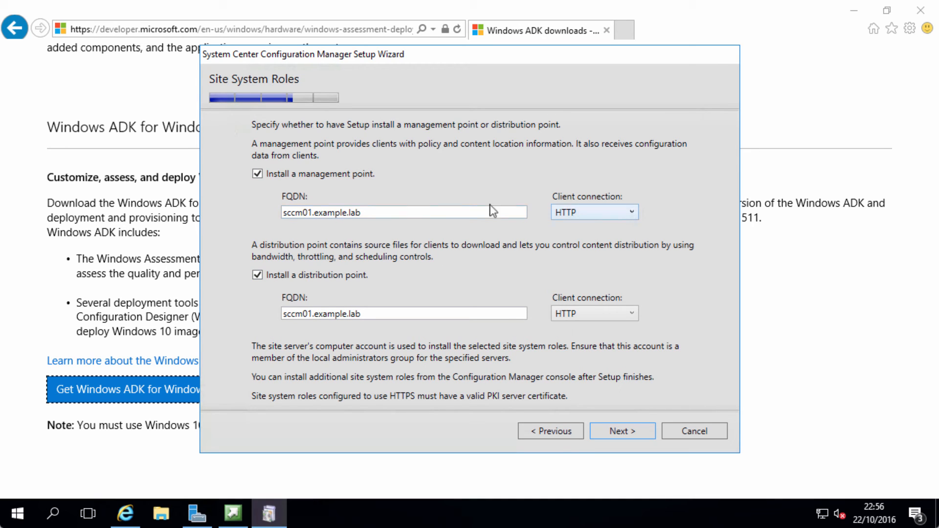
pyautogui.click(629, 432)
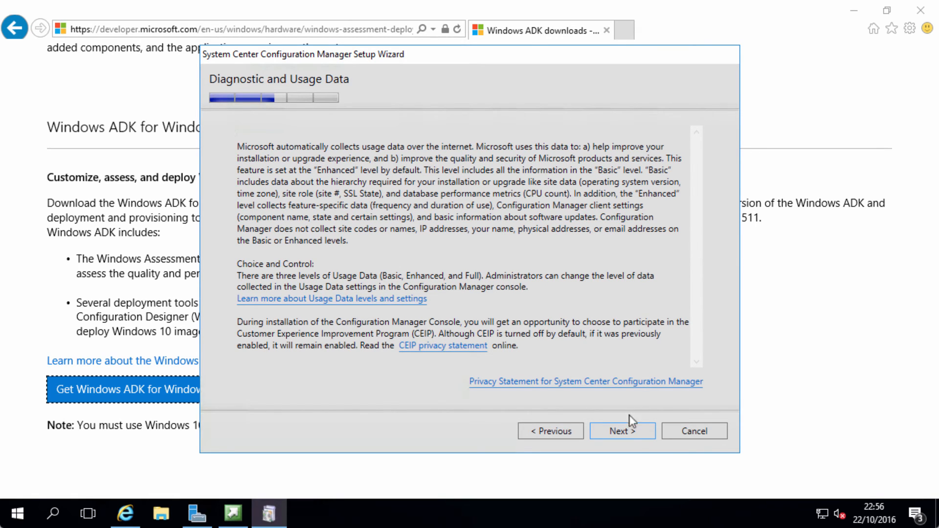
pyautogui.click(628, 432)
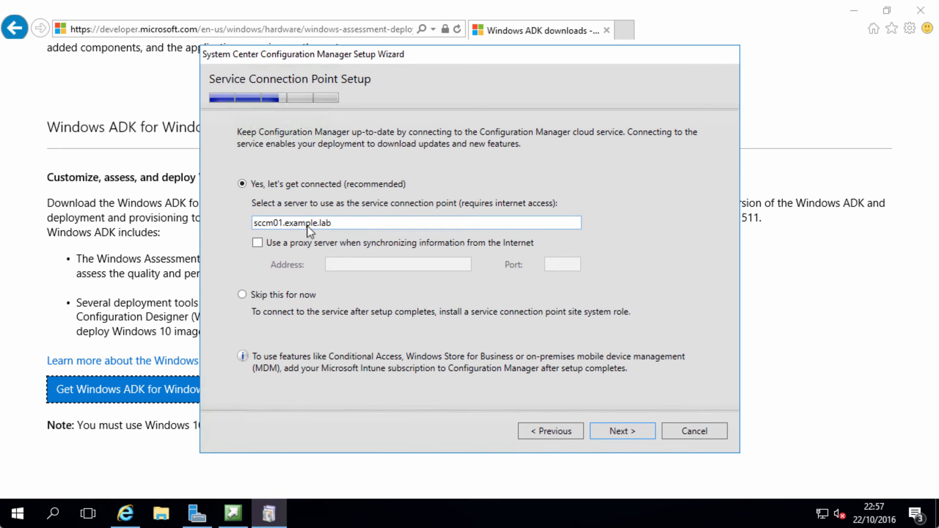
# Step: Keep sccm01.example.lab as the service connection point and review the settings summary
pyautogui.click(614, 432)
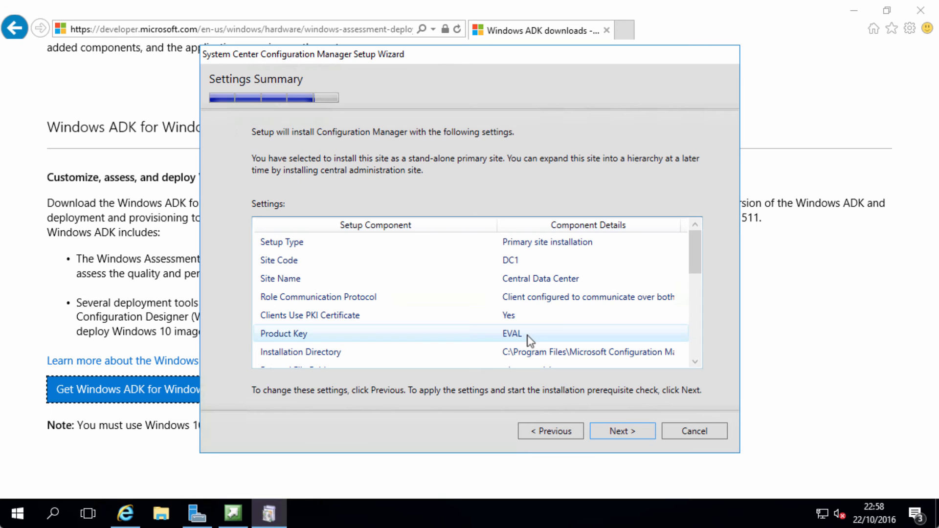
pyautogui.moveTo(693, 250); pyautogui.dragTo(691, 277)
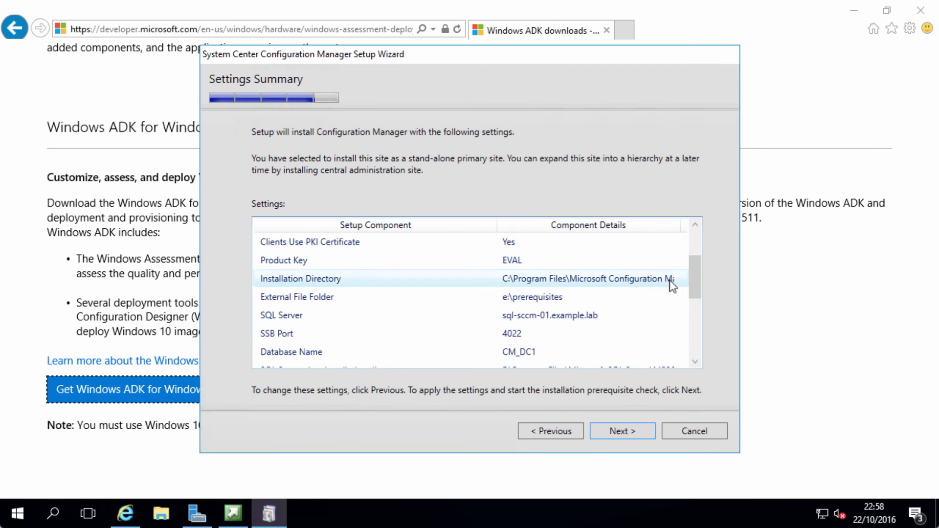
pyautogui.click(672, 285)
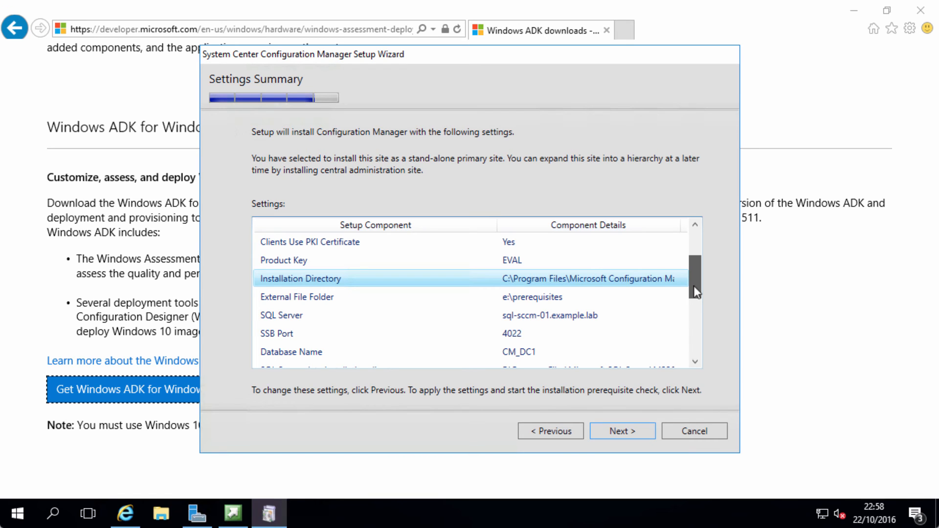
pyautogui.moveTo(694, 285); pyautogui.dragTo(693, 310)
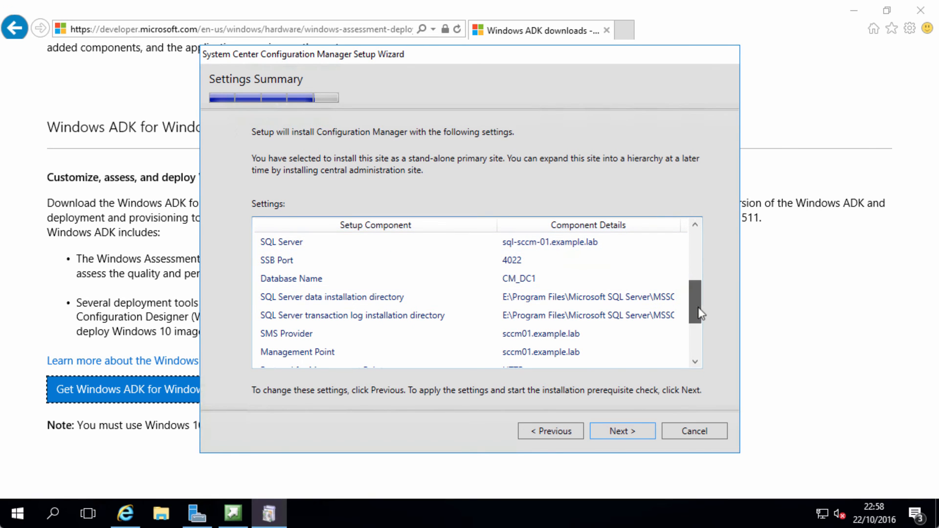
pyautogui.moveTo(700, 313); pyautogui.dragTo(700, 356)
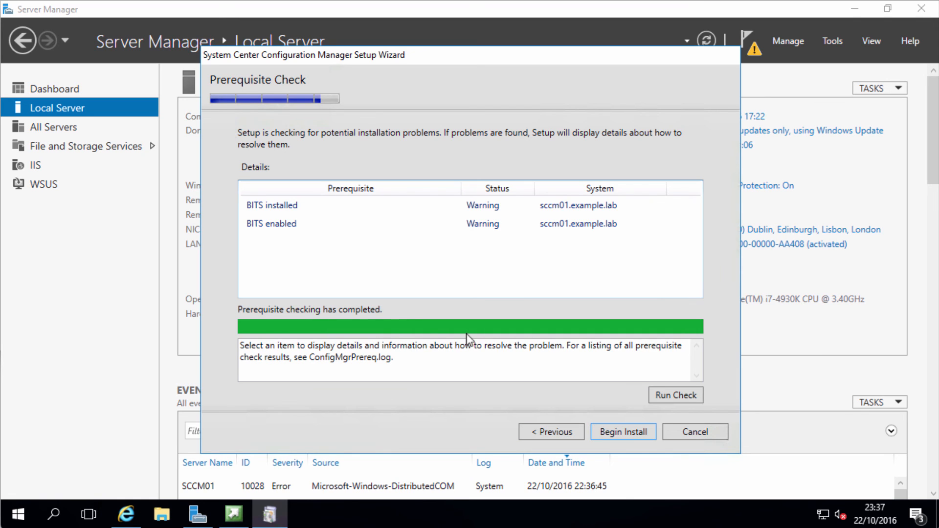
# Step: Switch to Server Manager, start adding roles and features on sccm01, and advance to the feature selection
pyautogui.click(793, 43)
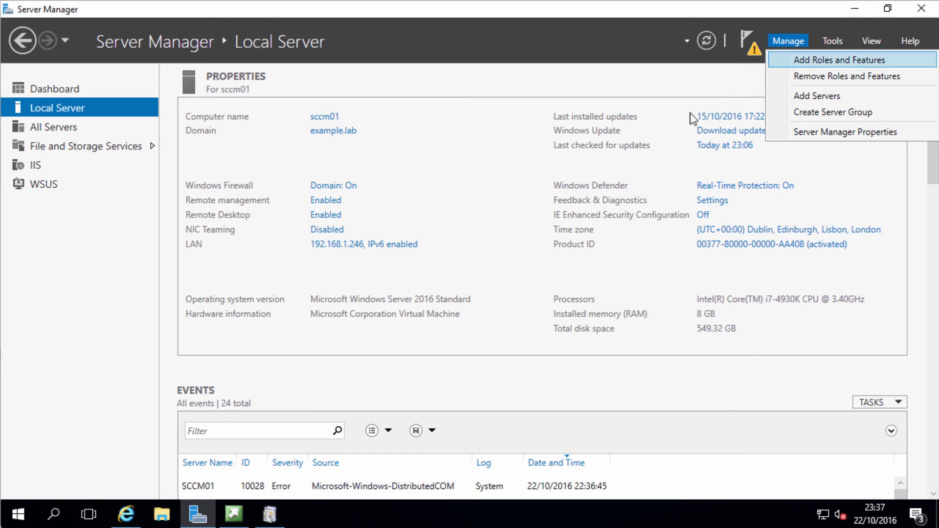
pyautogui.click(808, 61)
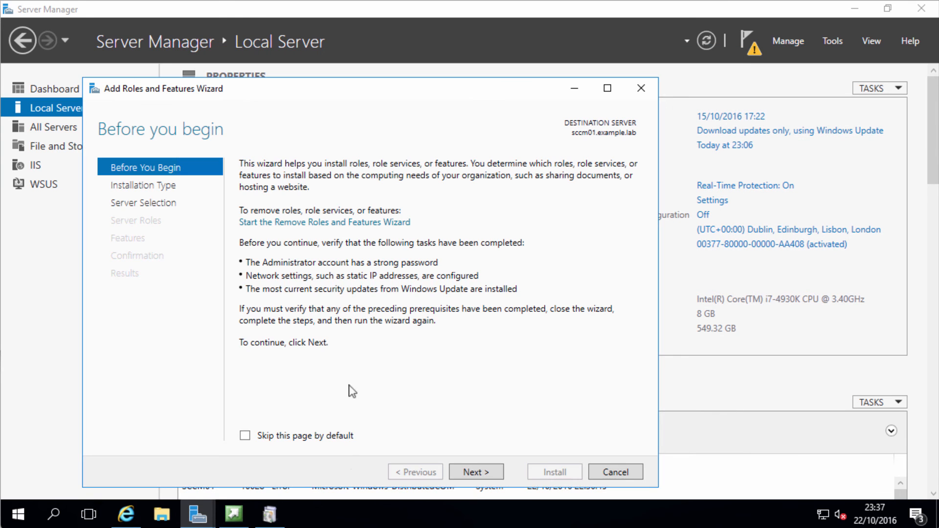
pyautogui.click(479, 471)
pyautogui.click(476, 472)
pyautogui.click(478, 471)
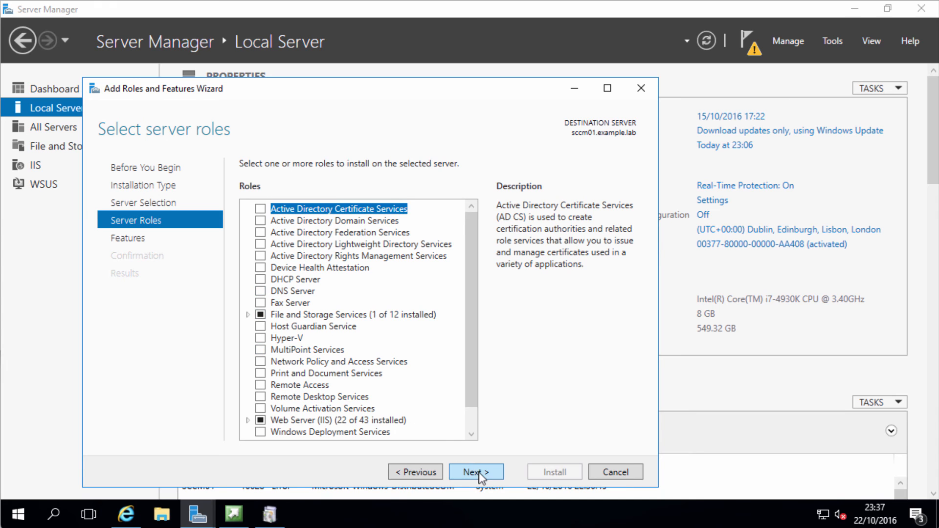
pyautogui.click(478, 472)
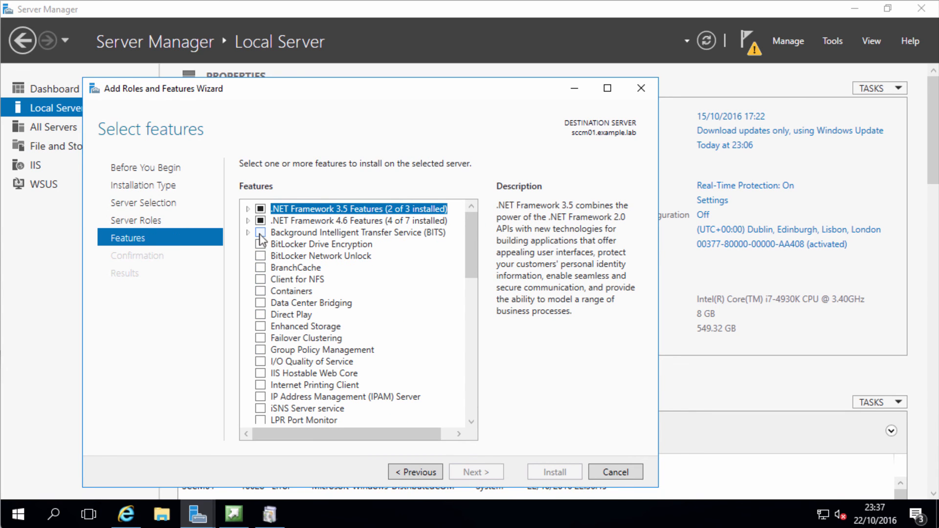
# Step: Install Background Intelligent Transfer Service (BITS) with the IIS Server Extension and its management tools, then close the wizard
pyautogui.click(259, 234)
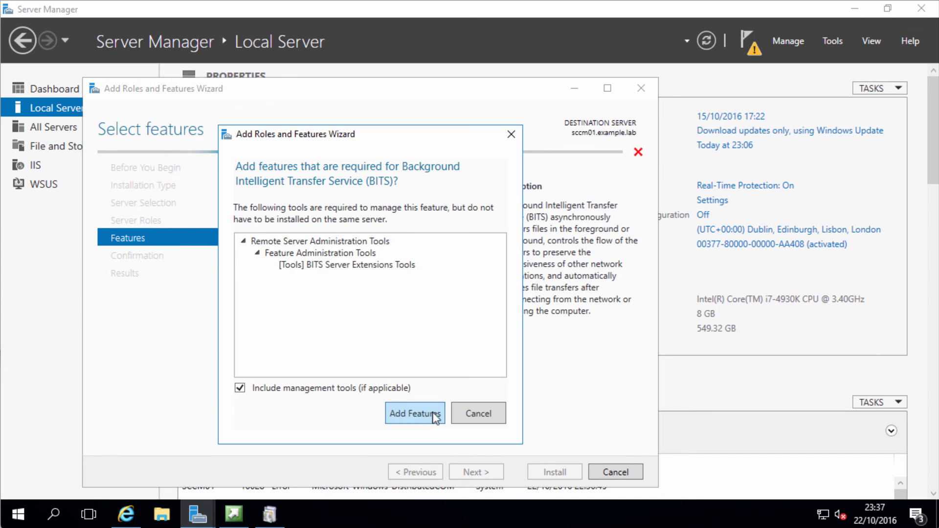
pyautogui.click(431, 414)
pyautogui.click(247, 232)
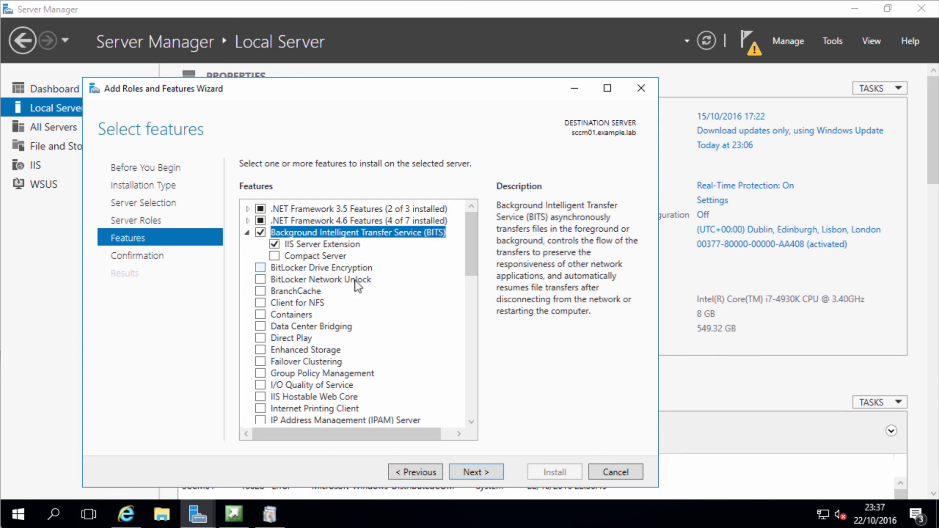
pyautogui.click(475, 474)
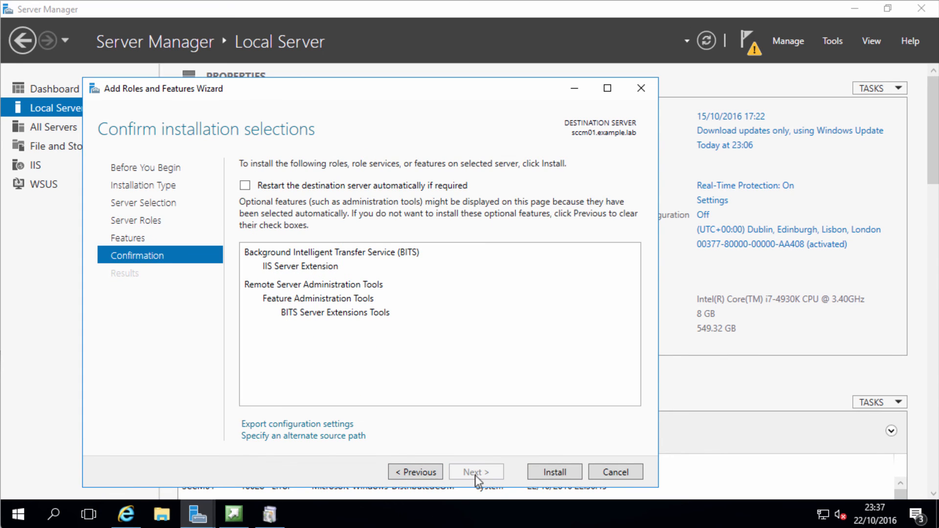
pyautogui.click(533, 473)
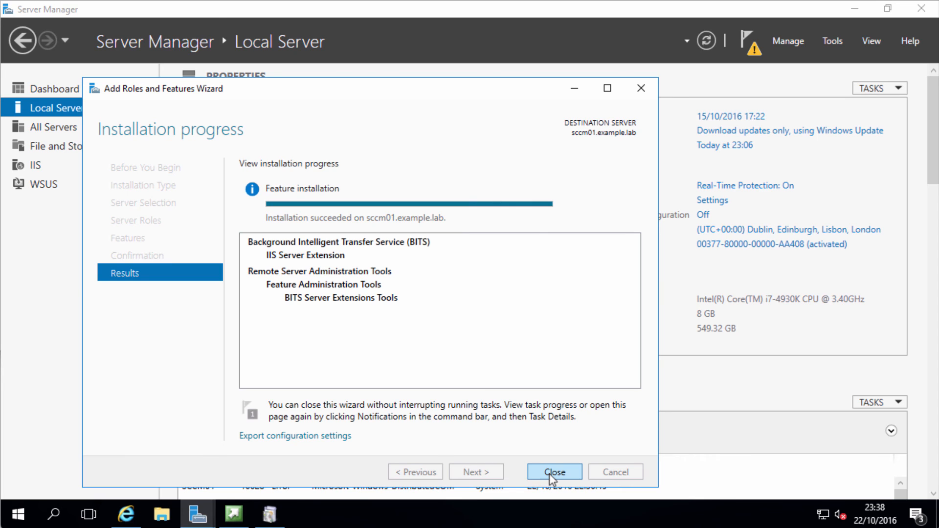
pyautogui.click(550, 472)
# Step: Rerun the Configuration Manager prerequisite check, install the site, and close the setup wizard once core setup completes
pyautogui.click(666, 399)
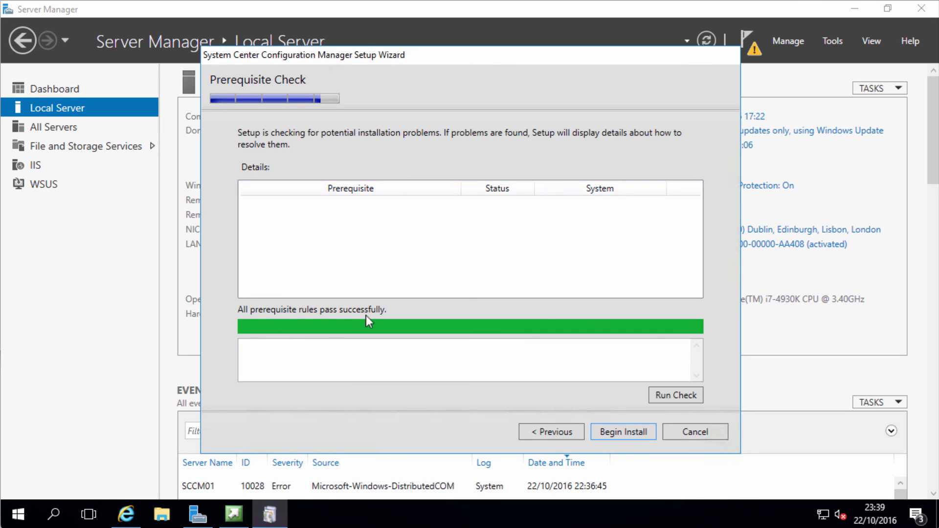
pyautogui.click(623, 432)
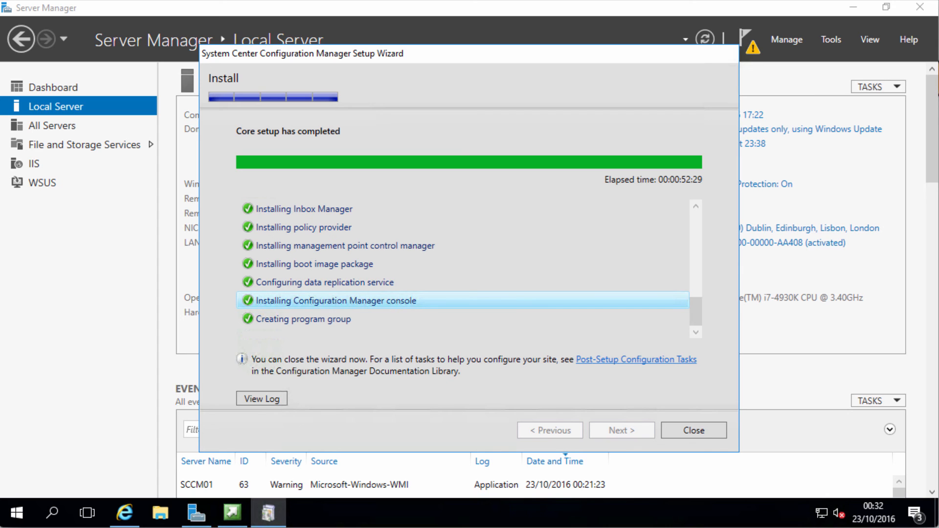
pyautogui.click(687, 430)
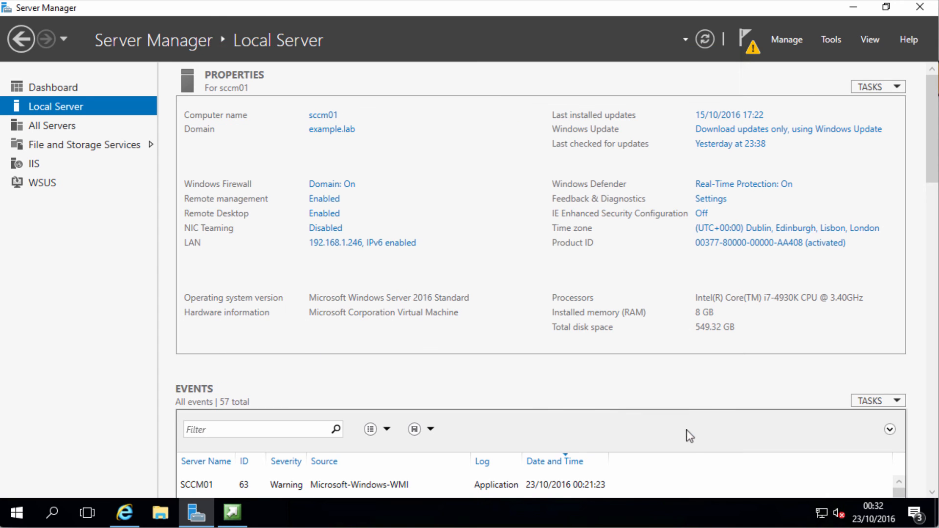
# Step: Open the Configuration Manager Console to check its connection to the new site, then close it
pyautogui.click(17, 512)
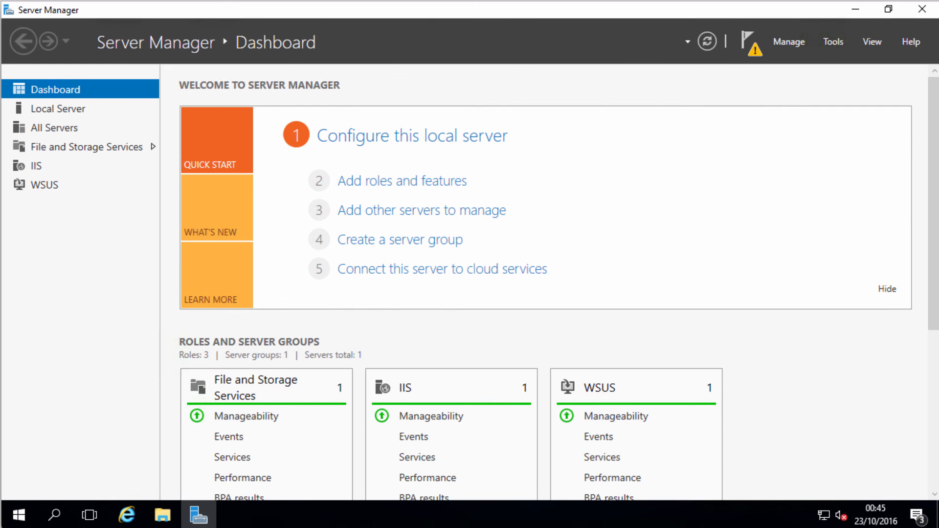
pyautogui.click(19, 515)
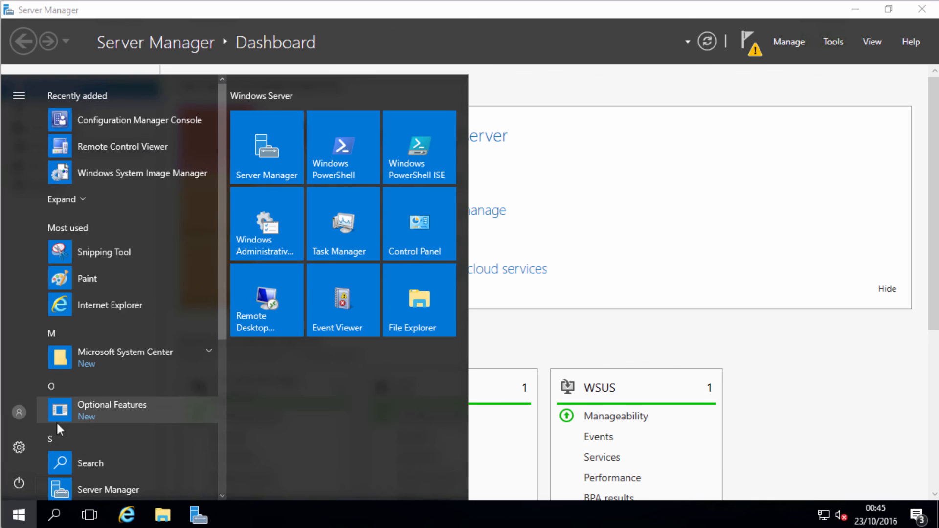
pyautogui.click(149, 353)
pyautogui.click(139, 386)
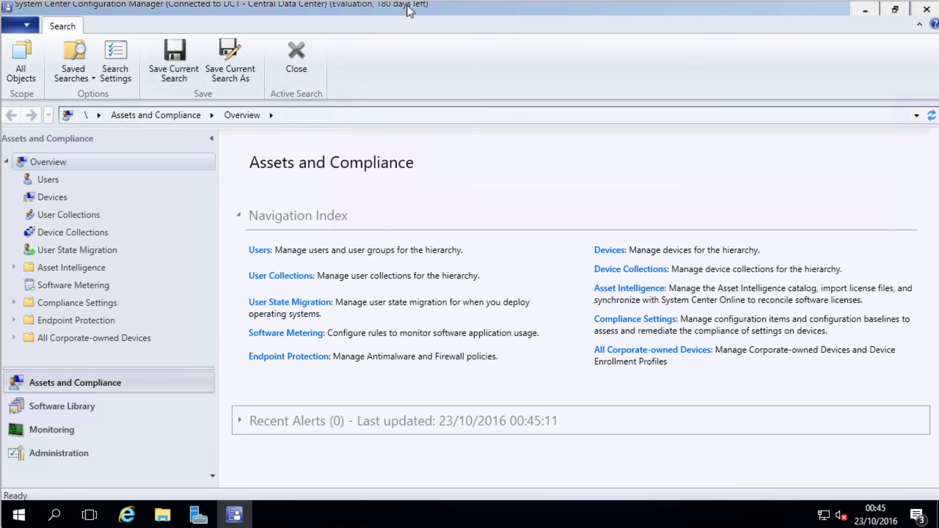
pyautogui.click(925, 9)
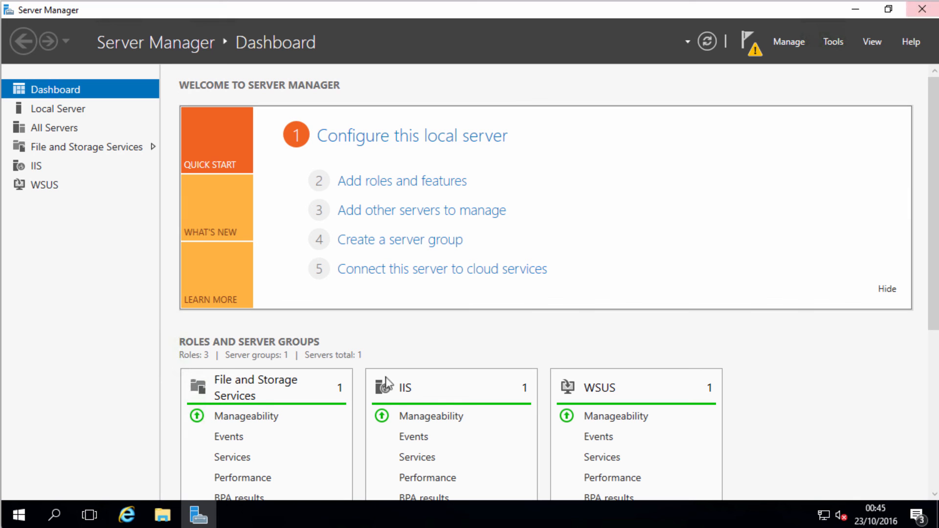
# Step: Open the installed programs list, launch the change wizard for the System Center Configuration Manager primary site, and advance to site maintenance
pyautogui.click(20, 516)
pyautogui.click(398, 238)
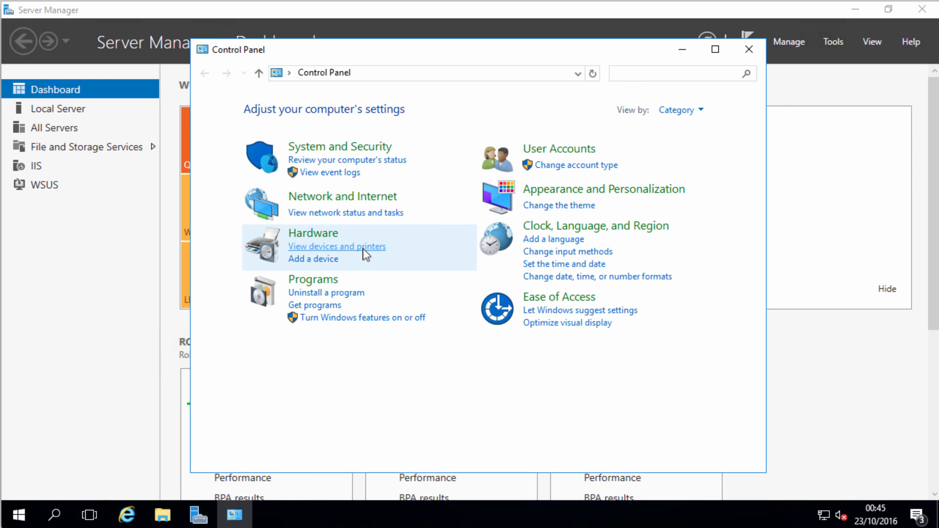
pyautogui.click(313, 281)
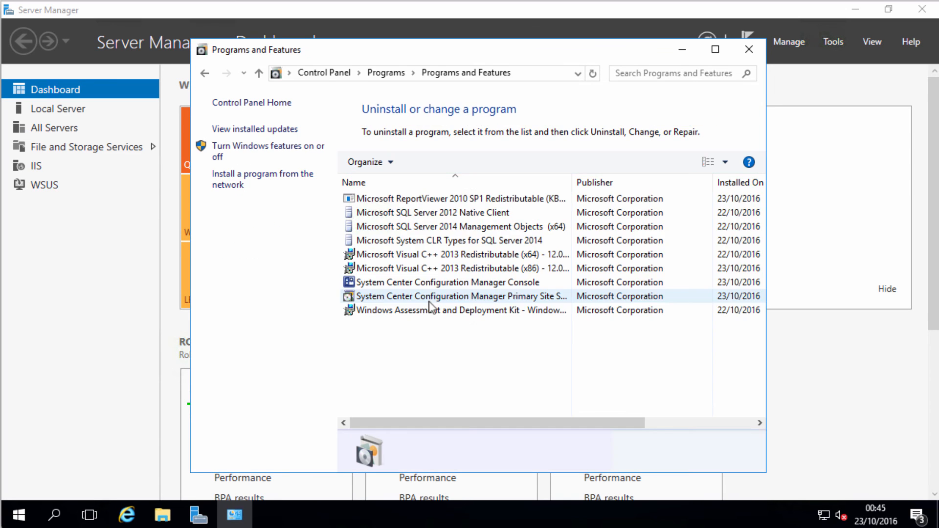
pyautogui.click(466, 283)
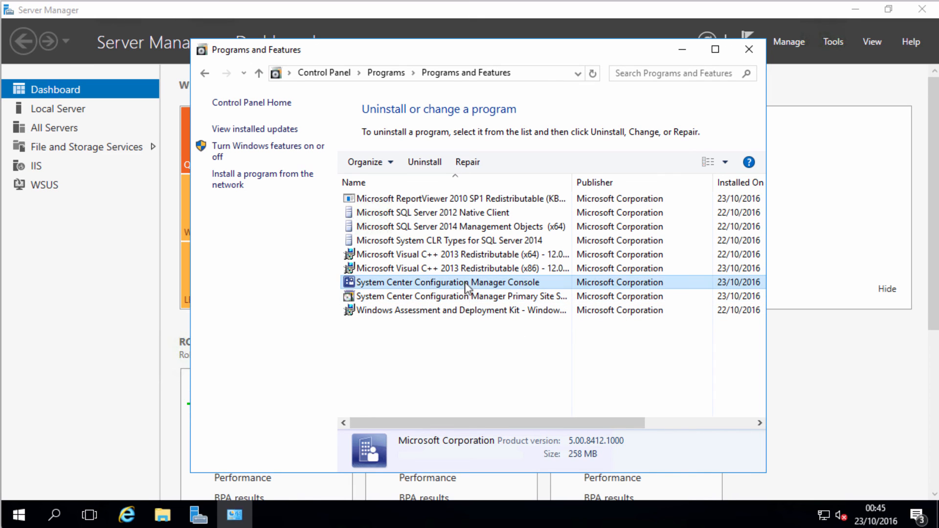
pyautogui.click(471, 296)
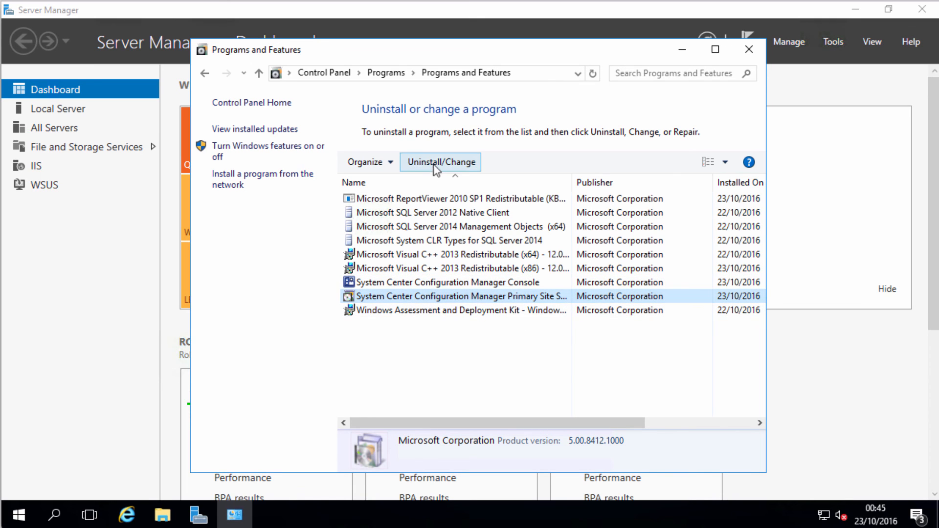
pyautogui.click(437, 162)
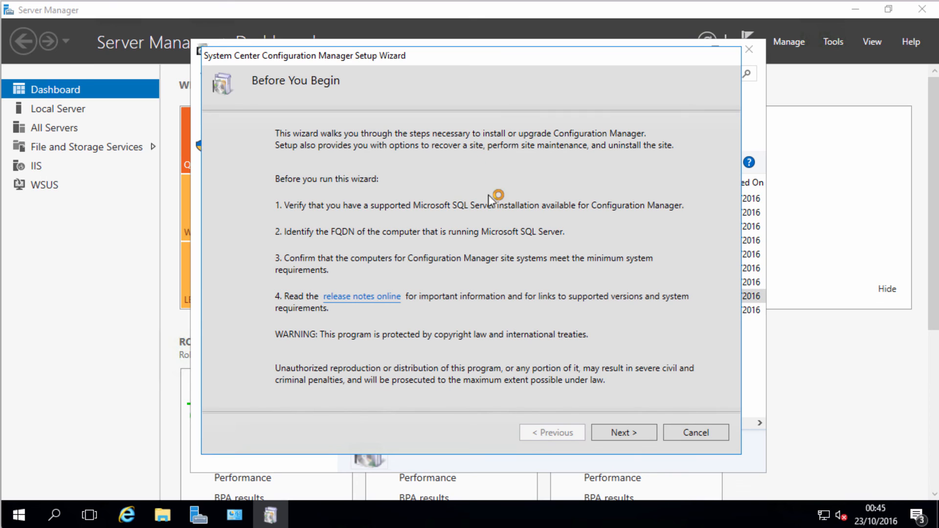
pyautogui.click(620, 432)
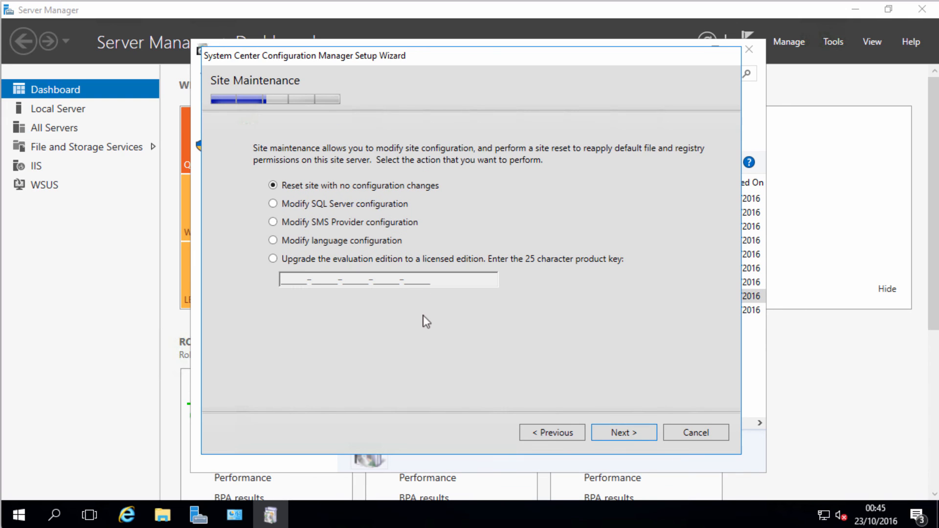
# Step: Choose to upgrade the evaluation edition to a licensed edition, enter the 25-character product key, and continue to the license terms
pyautogui.click(286, 277)
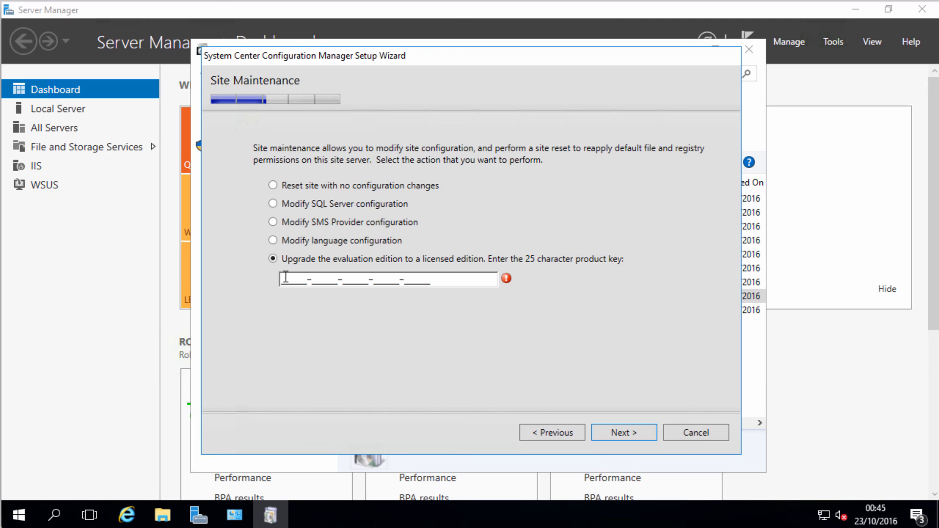
pyautogui.click(285, 276)
pyautogui.write('????????????????????????')
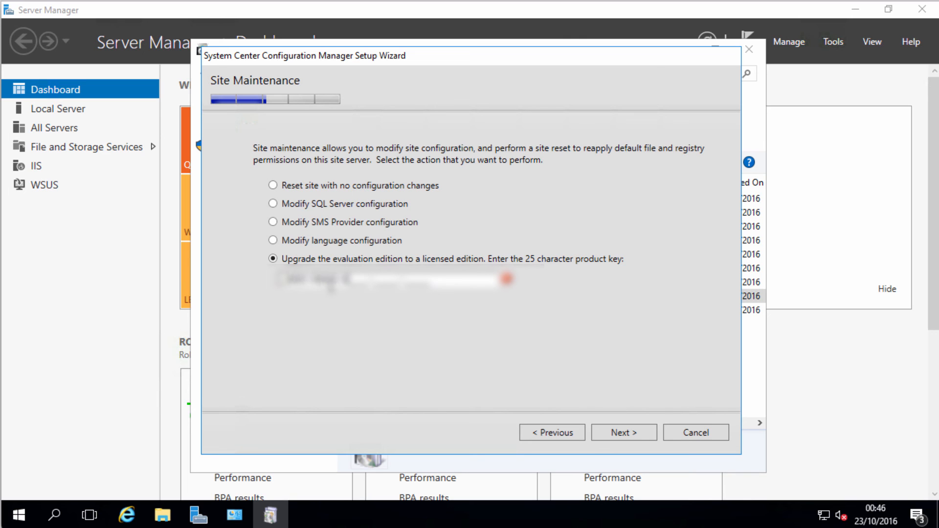
pyautogui.moveTo(435, 279); pyautogui.dragTo(250, 286)
pyautogui.press('BackSpace')
pyautogui.rightClick(288, 282)
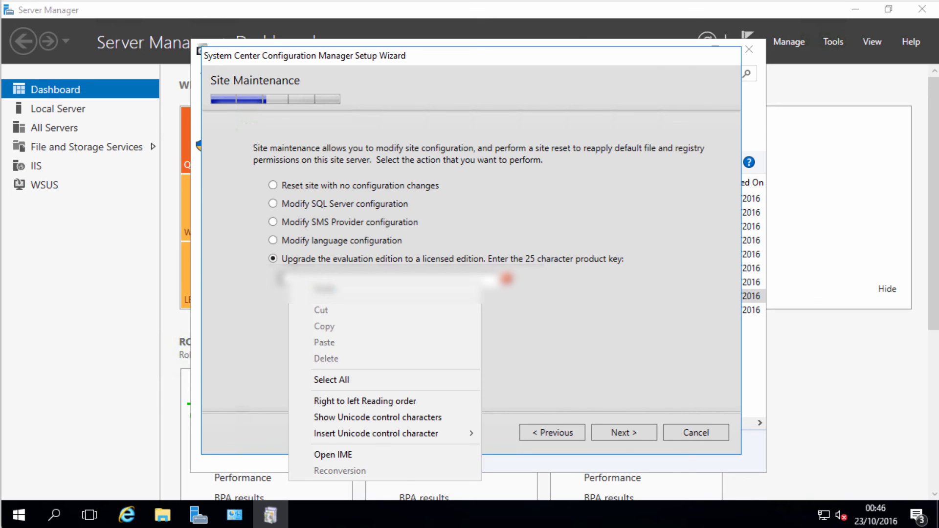
pyautogui.click(323, 382)
pyautogui.click(619, 433)
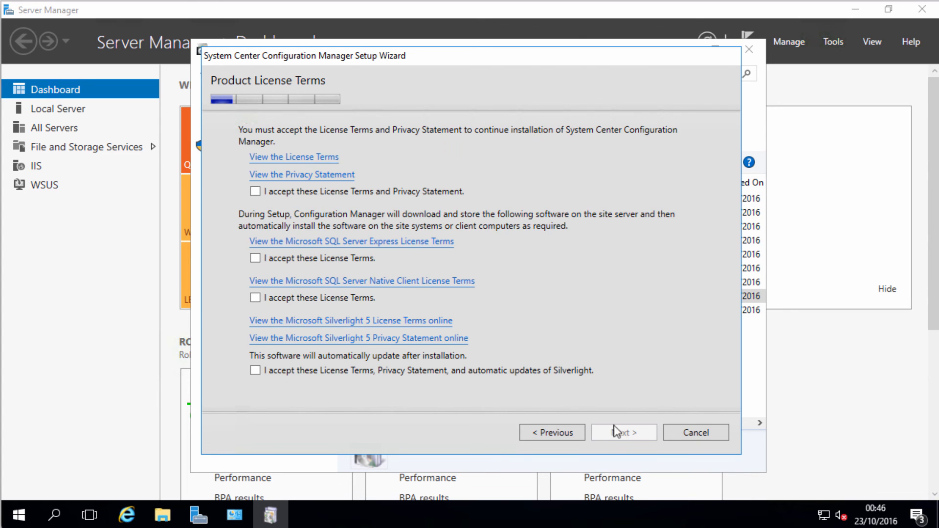
# Step: Accept all license and privacy terms, run the edition upgrade, and close the setup wizard and the installed programs list
pyautogui.click(254, 191)
pyautogui.click(255, 257)
pyautogui.click(254, 298)
pyautogui.click(255, 370)
pyautogui.click(638, 436)
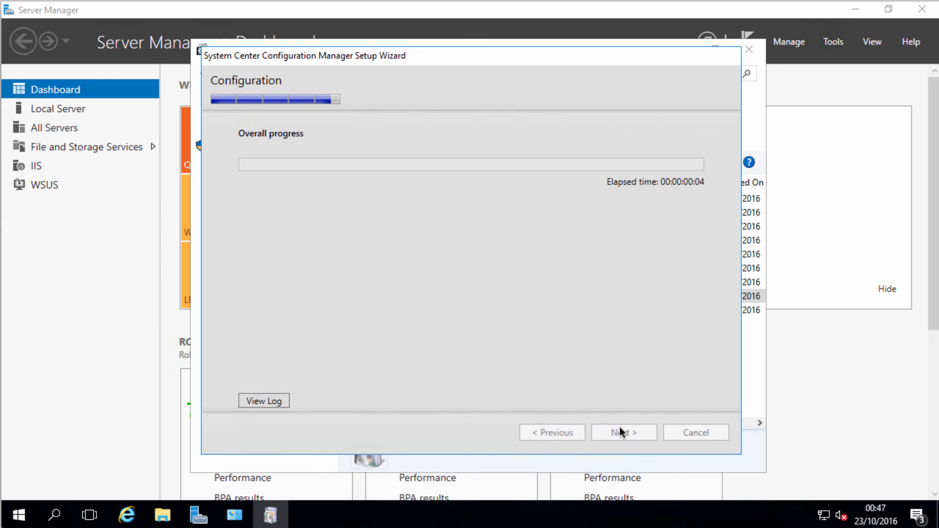
pyautogui.click(687, 438)
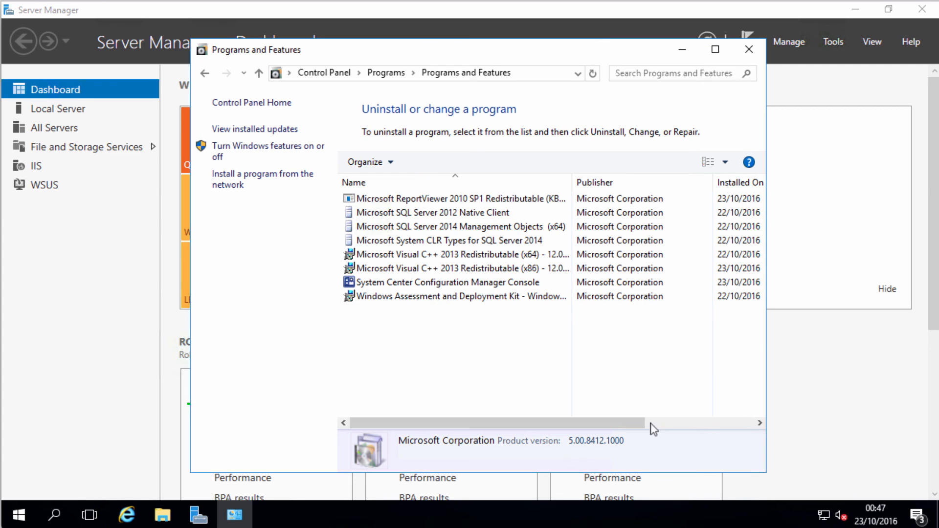
pyautogui.click(748, 49)
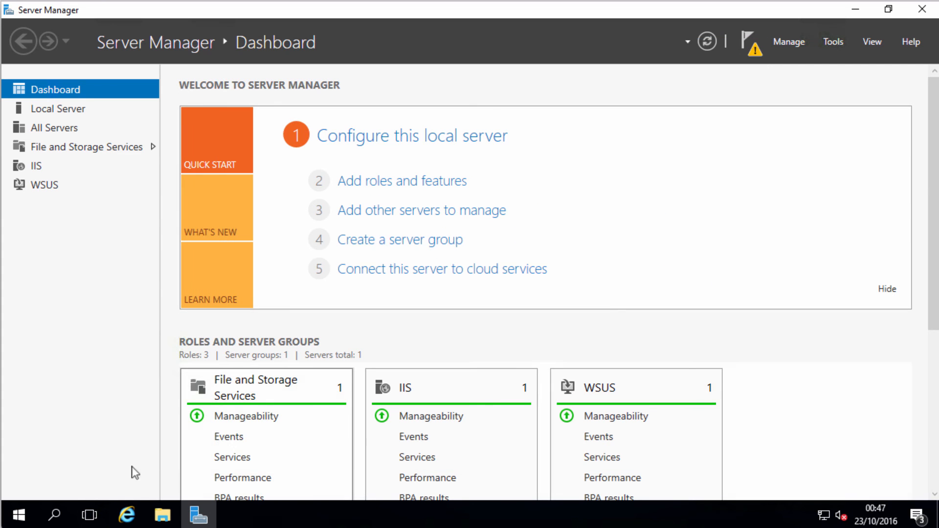
# Step: Open the Configuration Manager Console from the Microsoft System Center programs
pyautogui.click(18, 514)
pyautogui.click(116, 359)
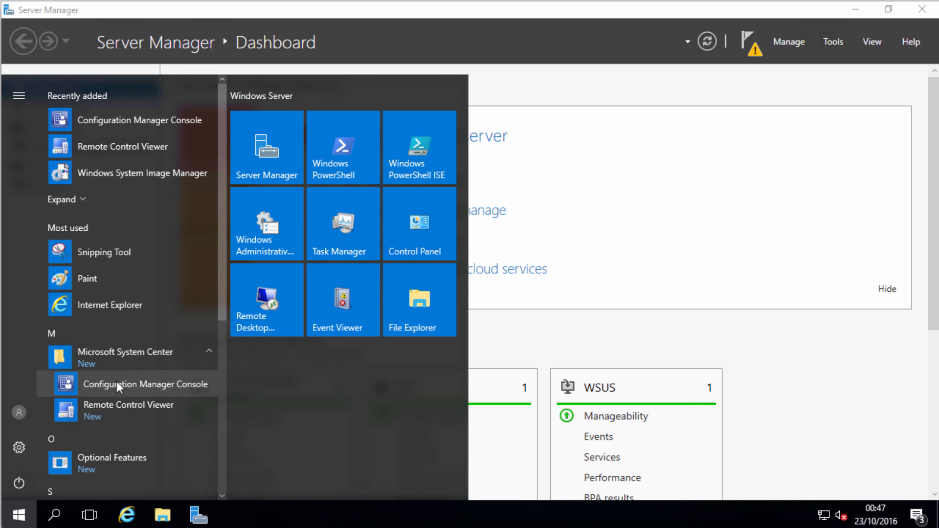
pyautogui.click(116, 382)
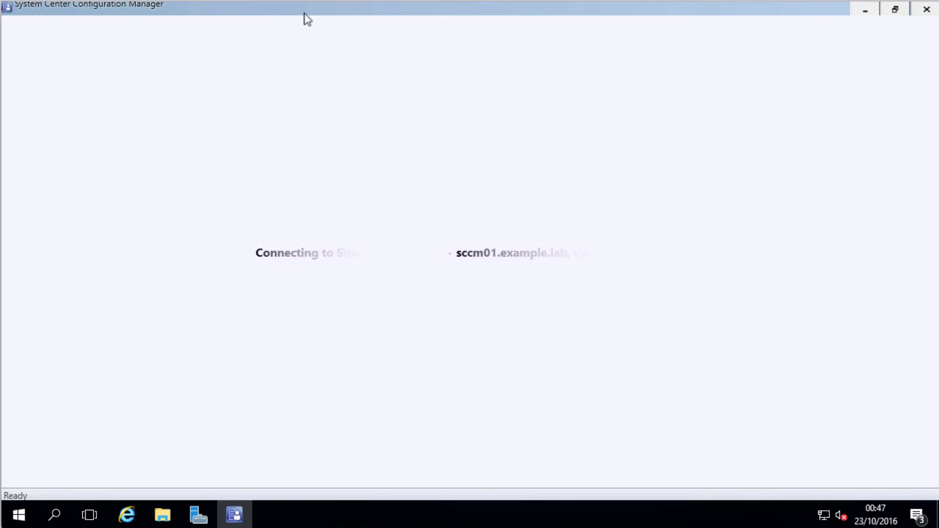